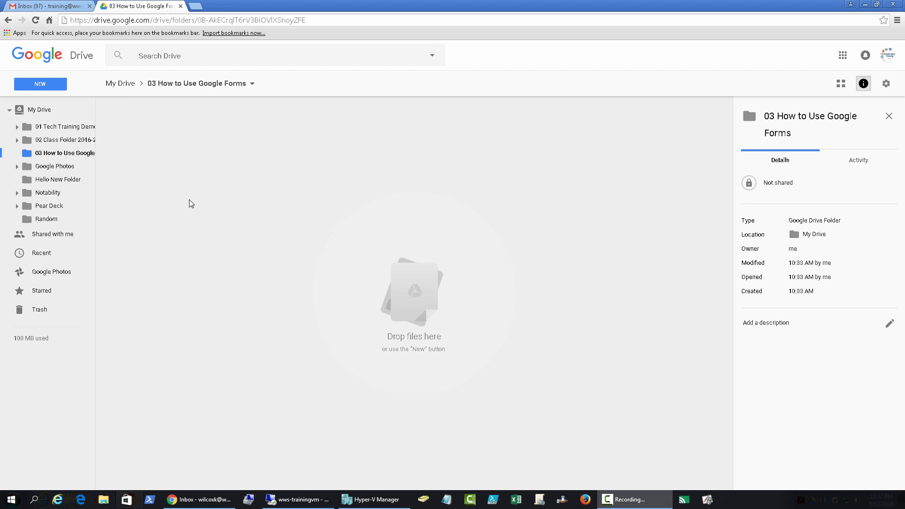
# Create a new blank Google Form in the "03 How to Use Google Forms" folder.
pyautogui.click(45, 85)
pyautogui.moveTo(73, 220)
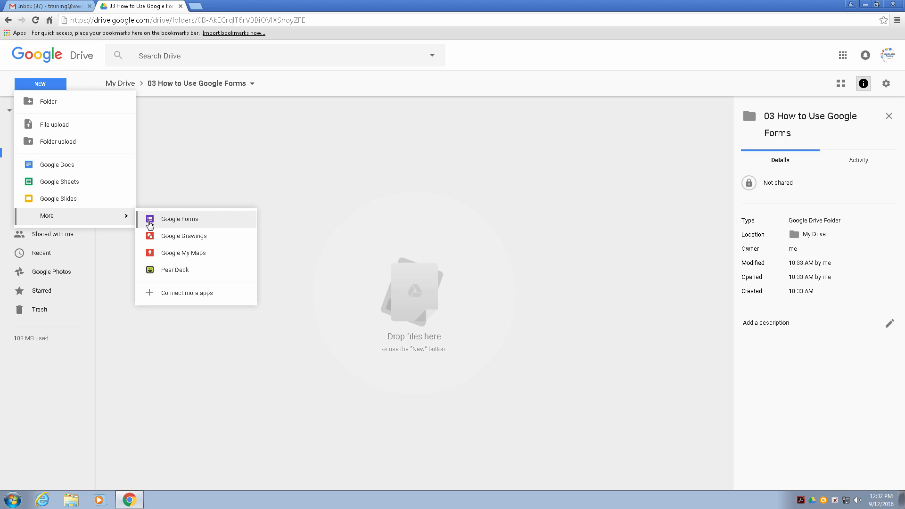
pyautogui.rightClick(219, 152)
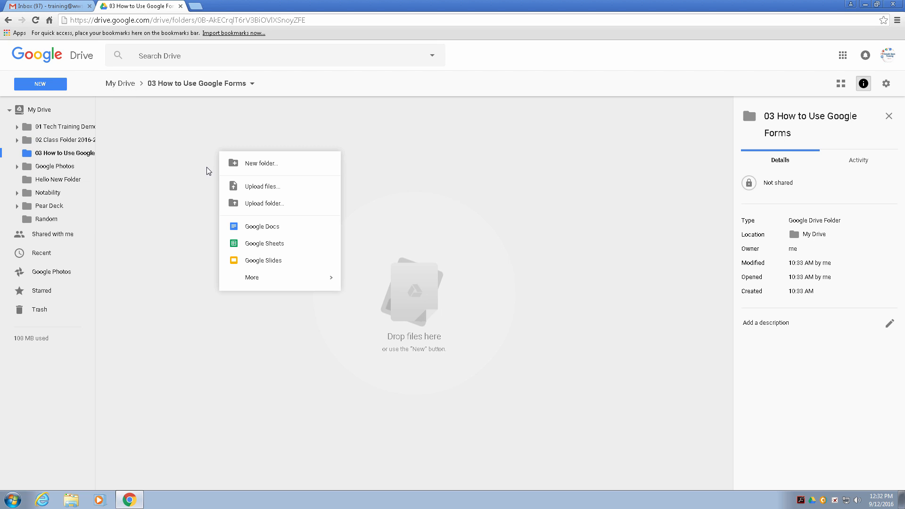
pyautogui.moveTo(277, 282)
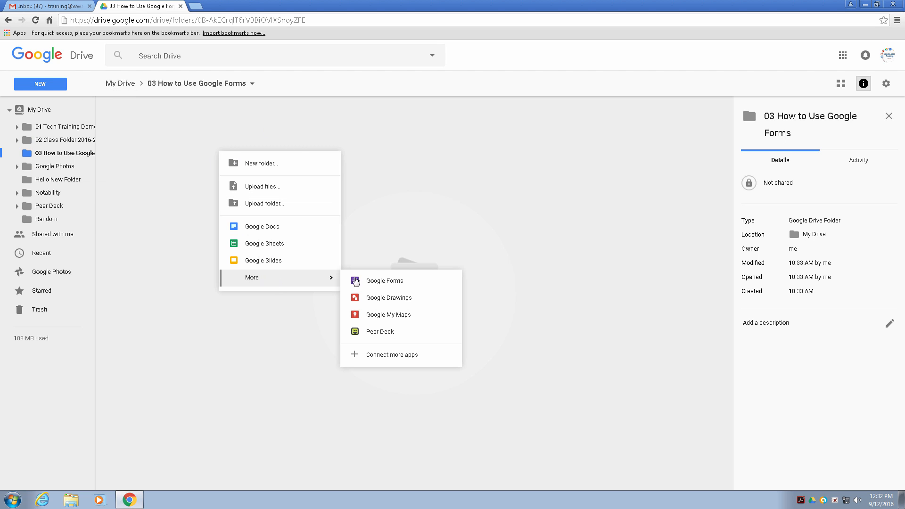
pyautogui.click(393, 283)
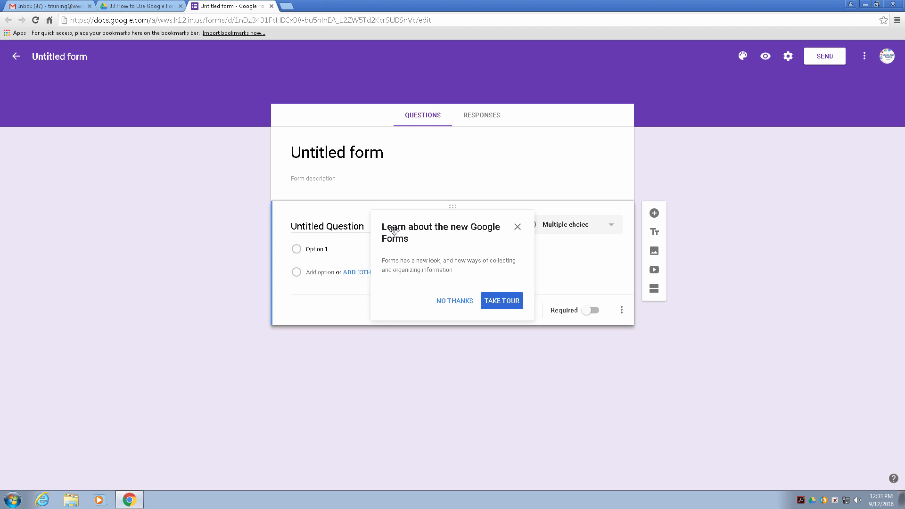
# Take the introductory tour of the new Google Forms through to its end.
pyautogui.click(505, 307)
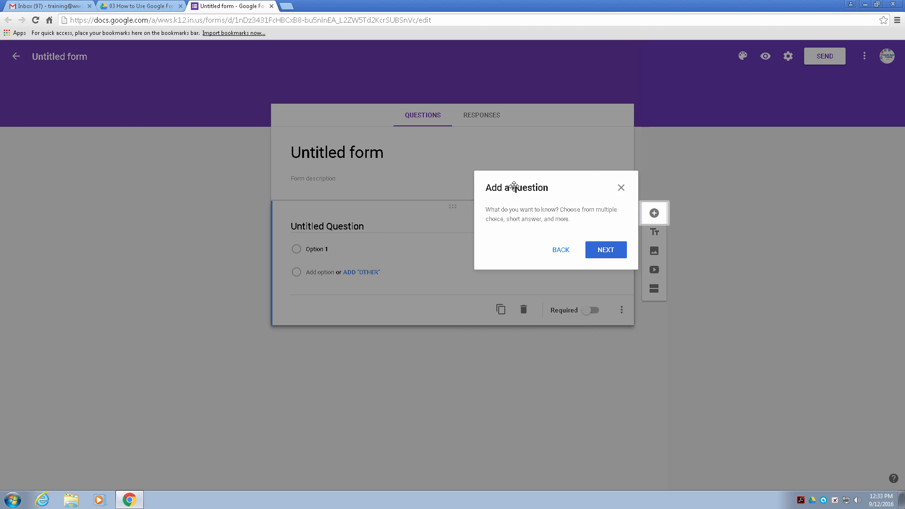
pyautogui.click(611, 251)
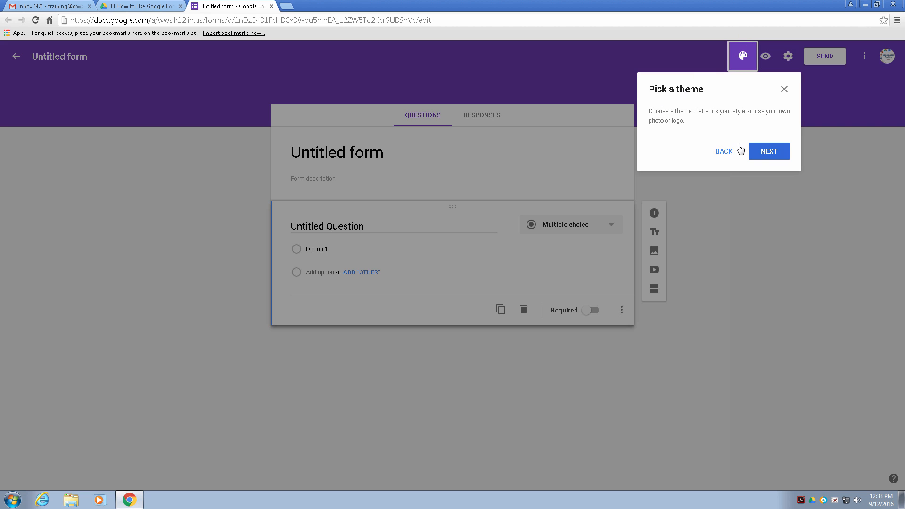
pyautogui.click(777, 157)
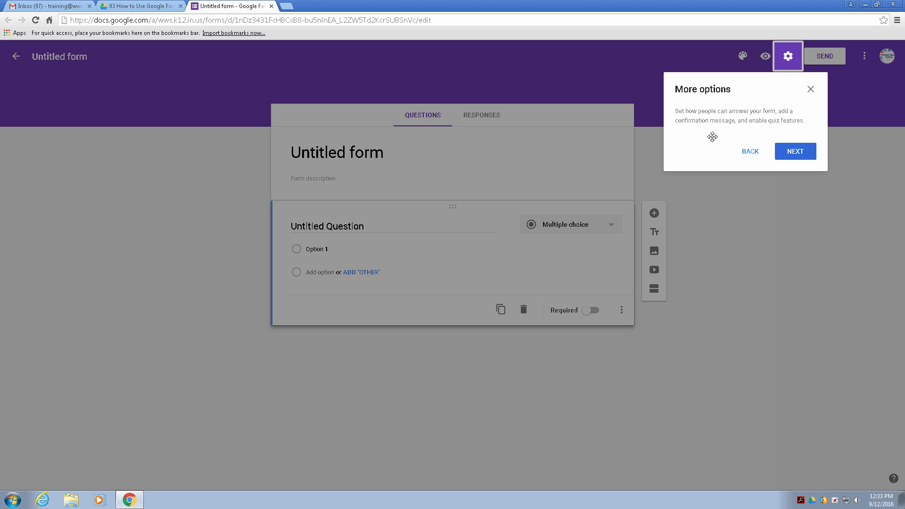
pyautogui.click(796, 154)
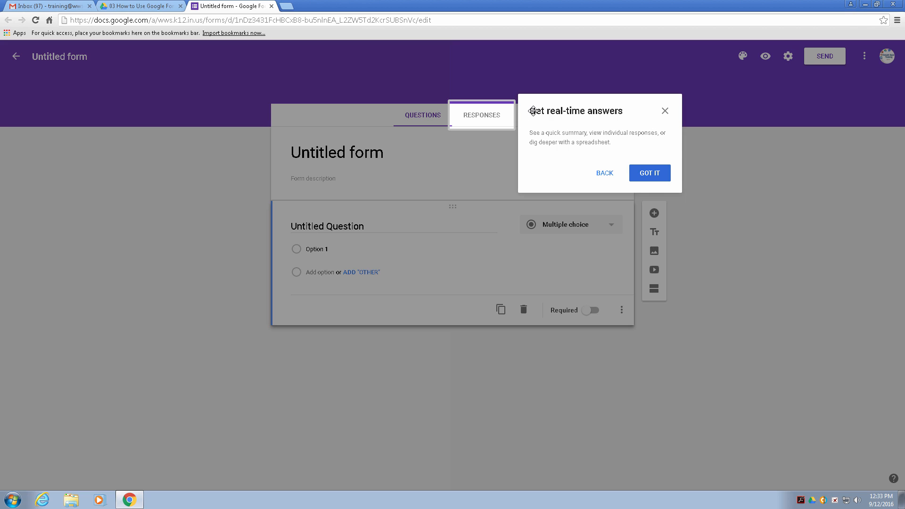
pyautogui.click(648, 174)
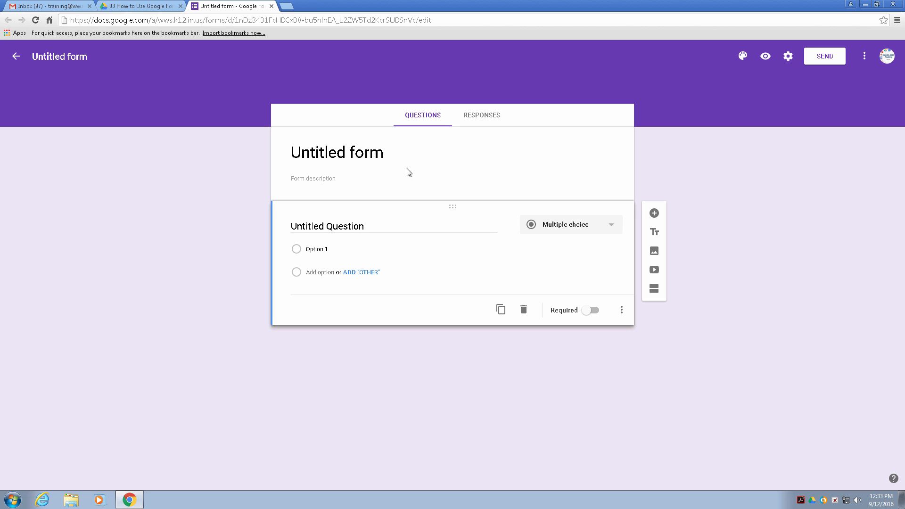
# Title the form "History lesson 101" and give the form file the same name.
pyautogui.click(378, 156)
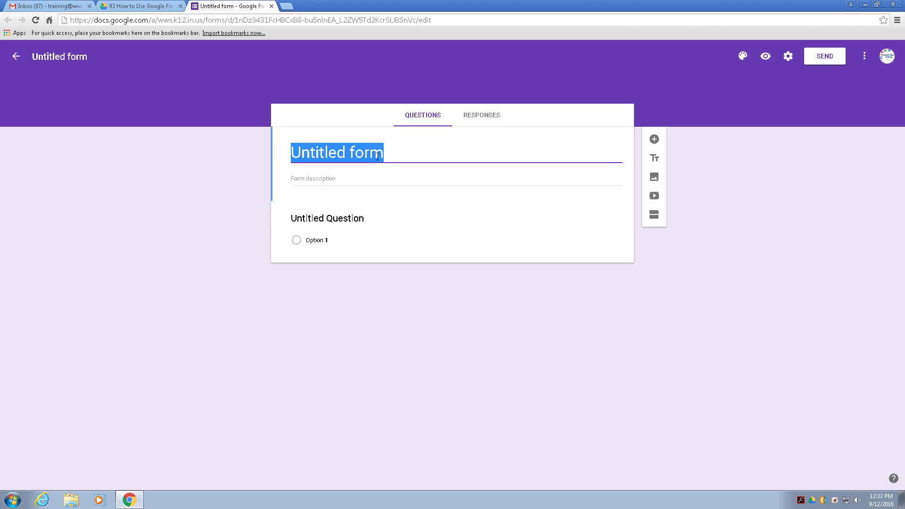
pyautogui.write('Histroy')
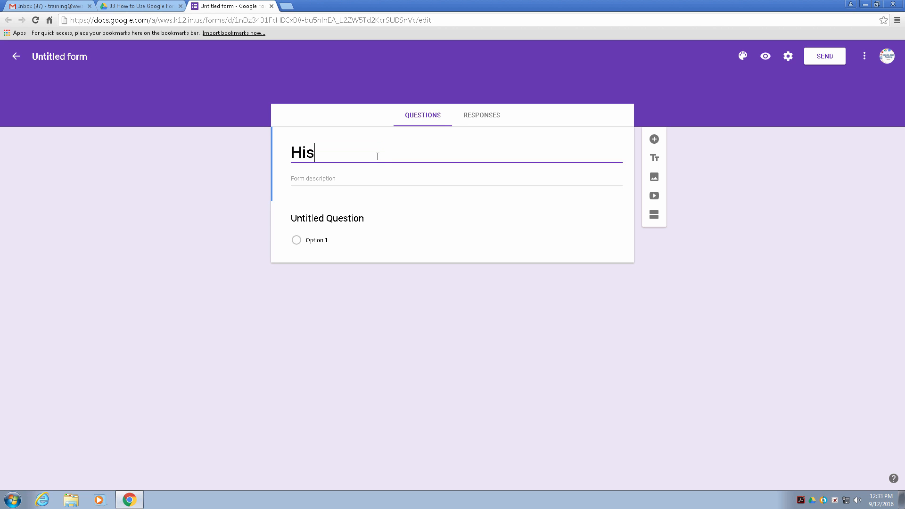
pyautogui.press('BackSpace')
pyautogui.press('BackSpace')
pyautogui.press('BackSpace')
pyautogui.write('ory lesson 101')
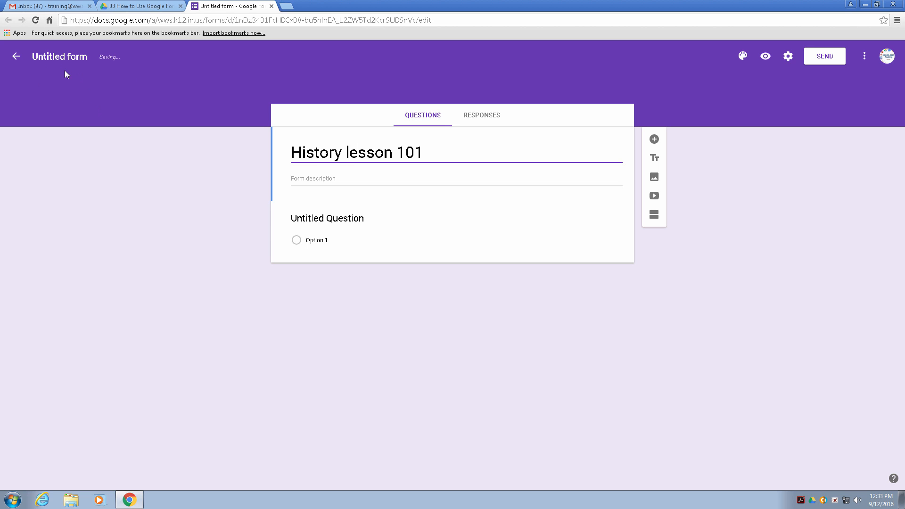
pyautogui.click(66, 55)
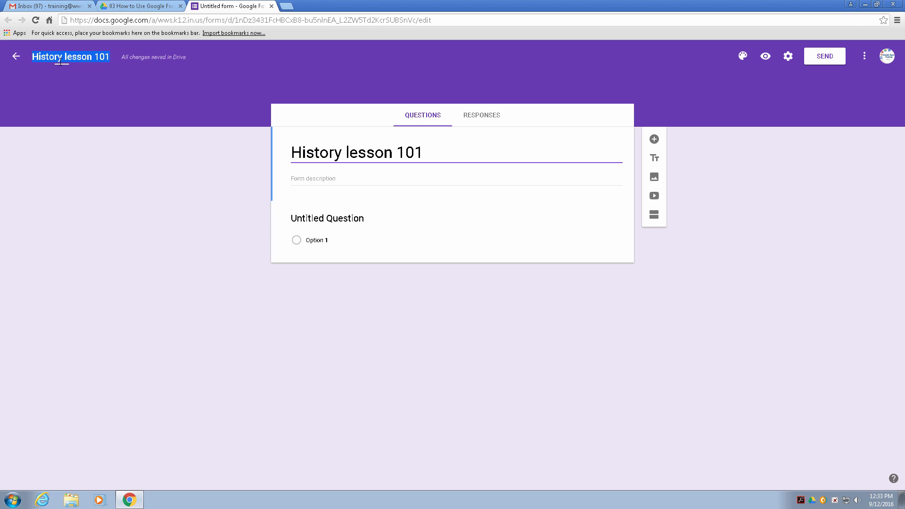
pyautogui.click(83, 98)
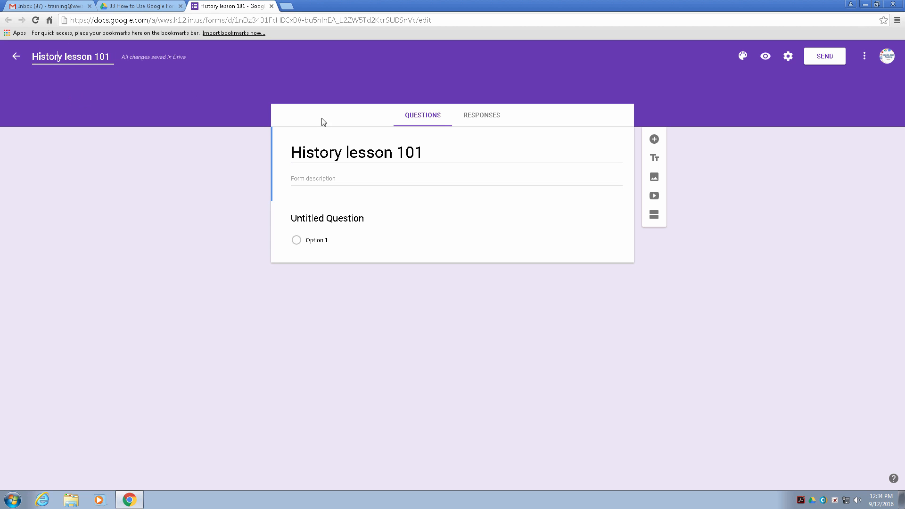
# Examine the form description field and the "Who was the first president?" question with its answer options.
pyautogui.click(353, 179)
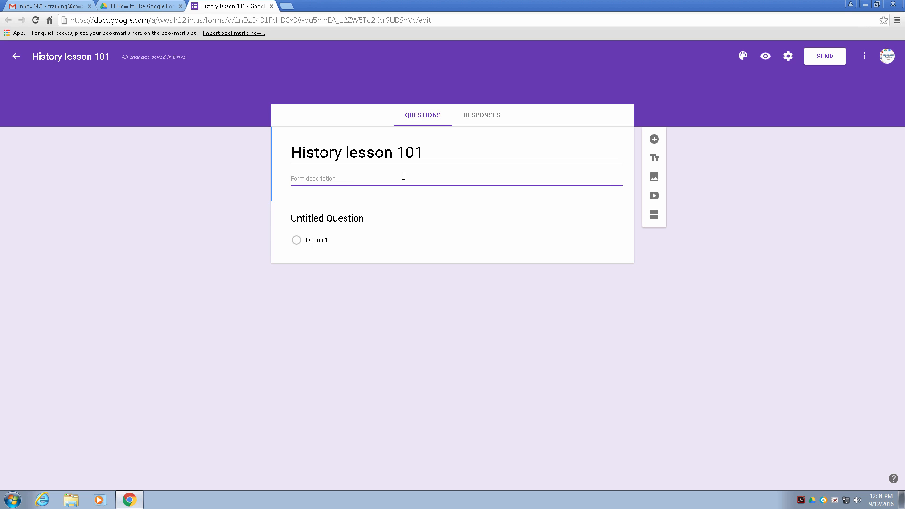
pyautogui.click(329, 219)
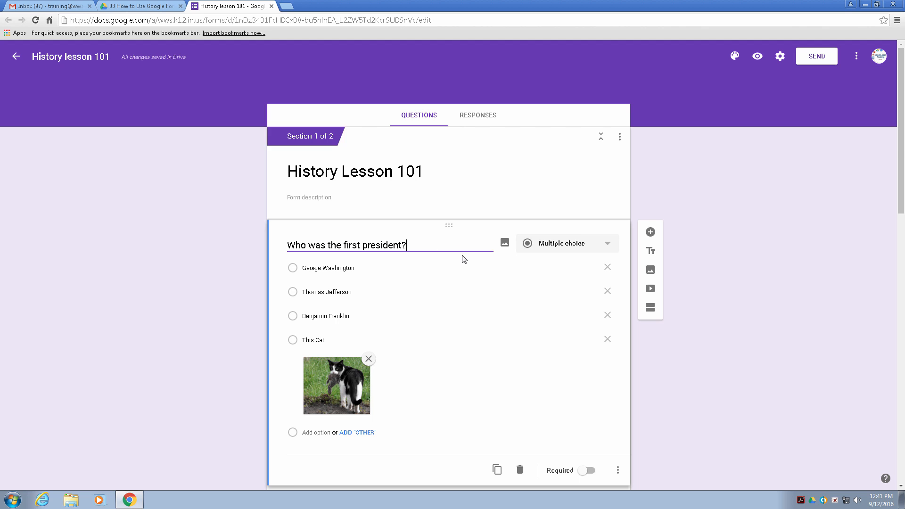
pyautogui.scroll(-6, 463, 259)
pyautogui.scroll(6, 457, 267)
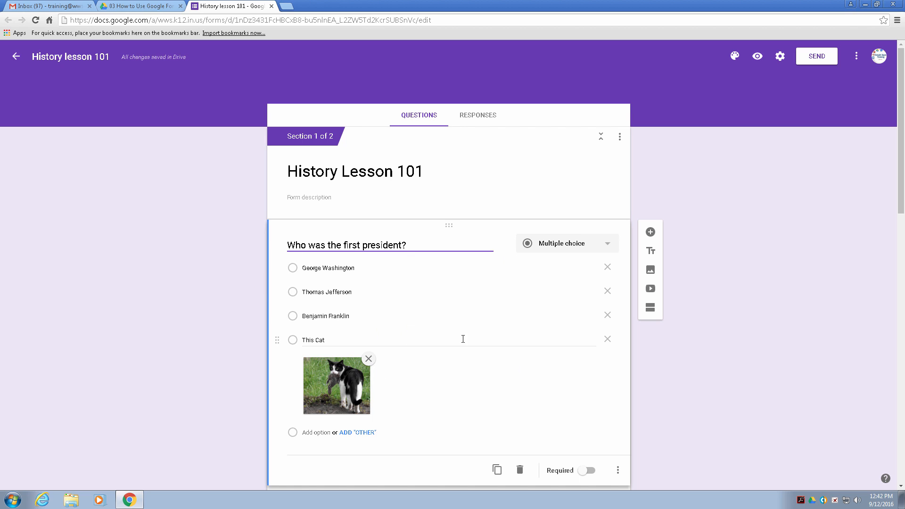
pyautogui.click(433, 365)
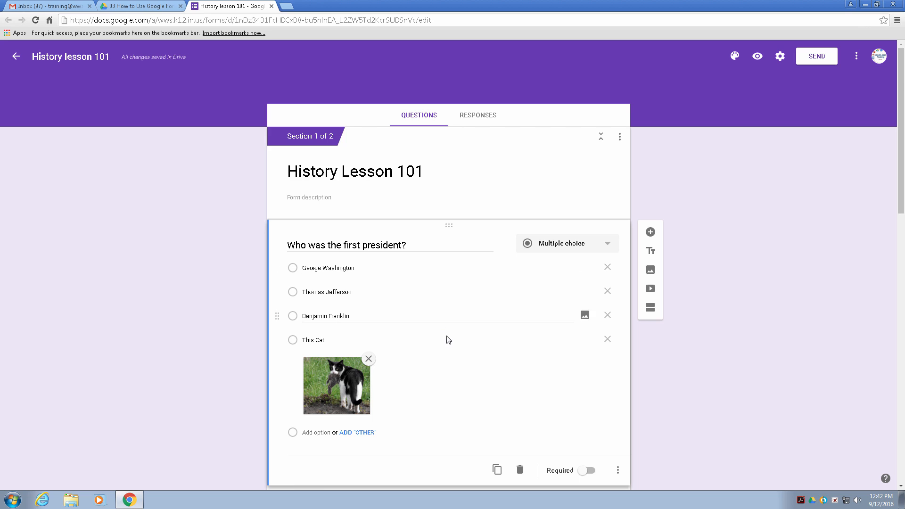
# Add the question mark to "What are the Google Form Question Options?" and look over the available question types.
pyautogui.scroll(-2, 510, 278)
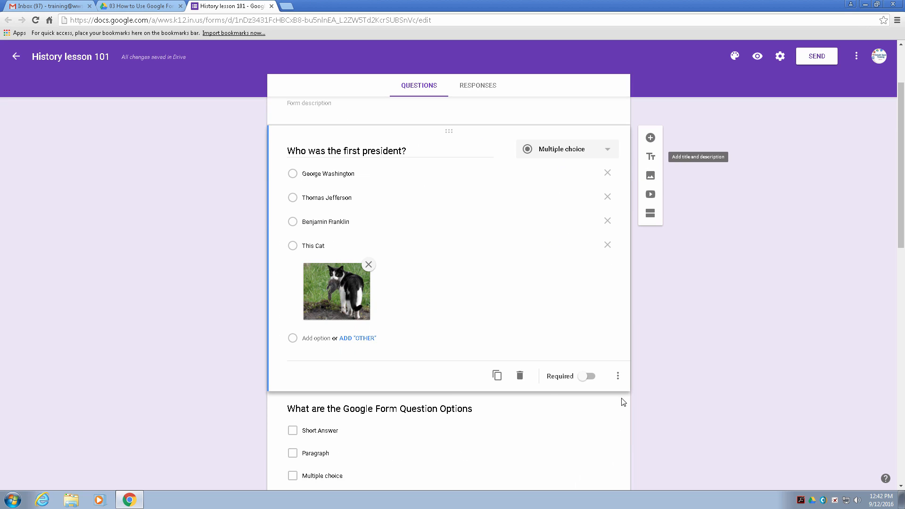
pyautogui.scroll(-3, 467, 339)
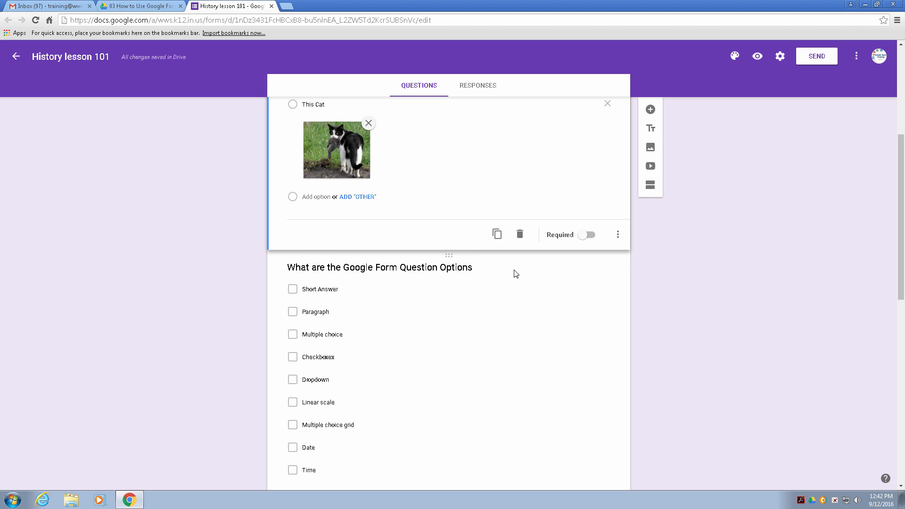
pyautogui.click(484, 274)
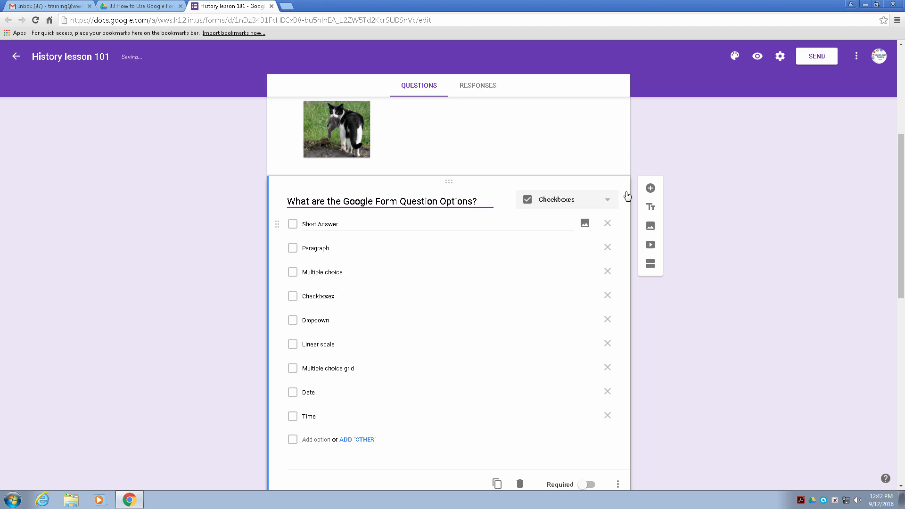
pyautogui.click(608, 203)
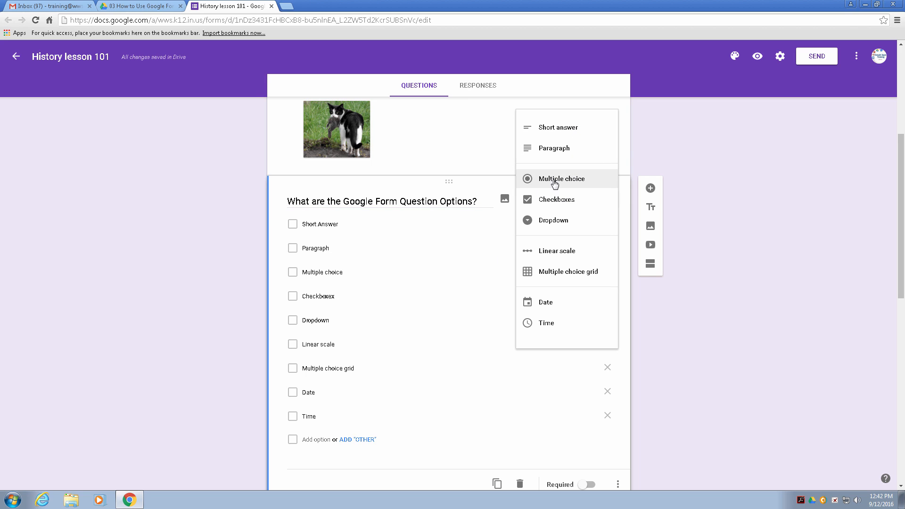
pyautogui.click(673, 333)
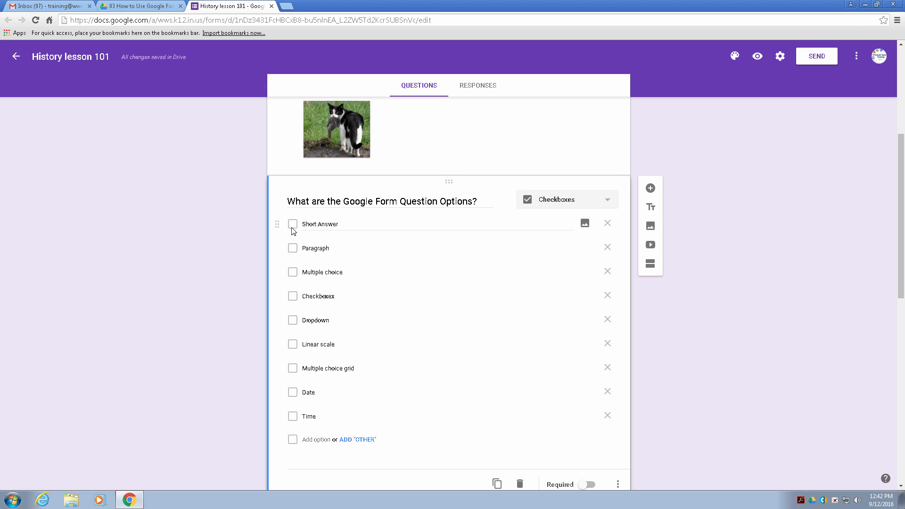
# Examine the checkbox question's options and the image below it, and view the sources offered for inserting an image.
pyautogui.scroll(-2, 499, 368)
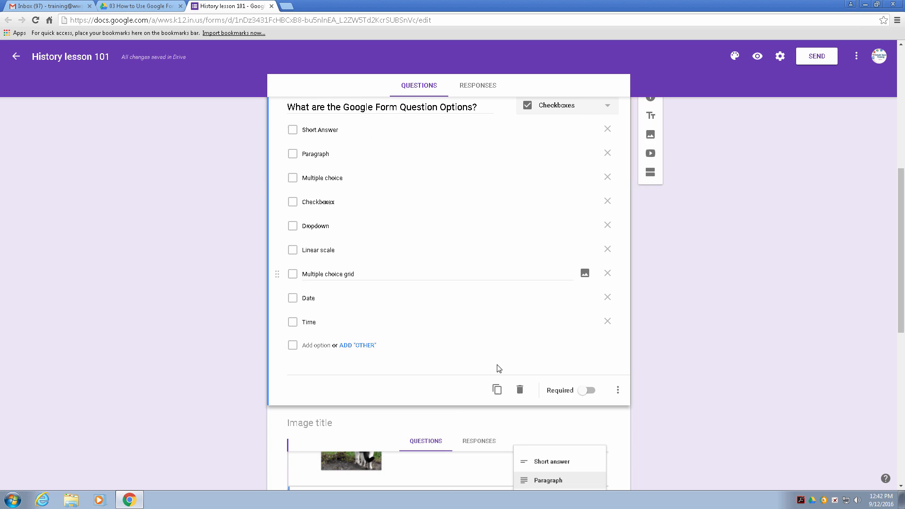
pyautogui.scroll(-3, 459, 418)
pyautogui.scroll(3, 526, 283)
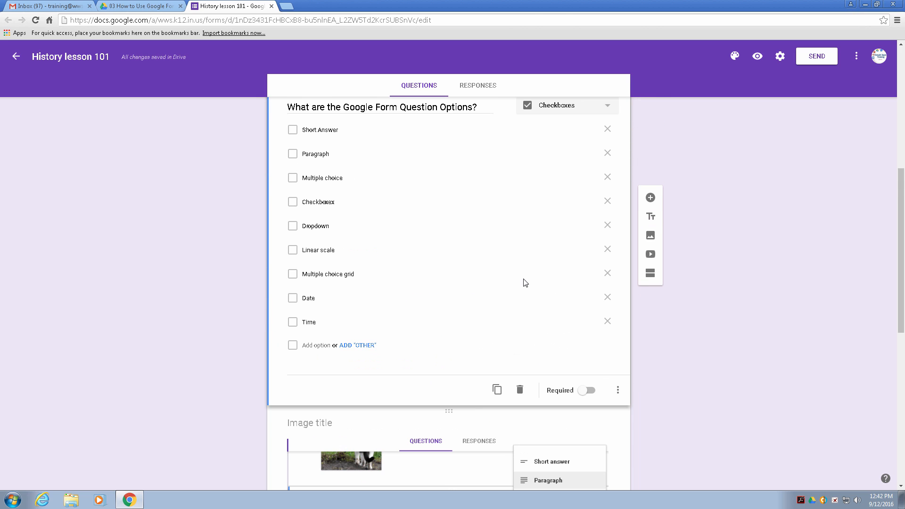
pyautogui.scroll(-4, 590, 356)
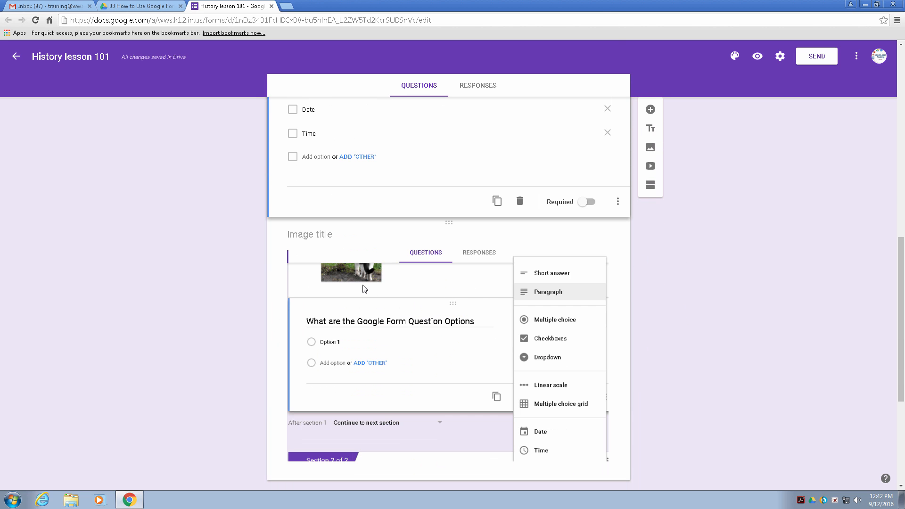
pyautogui.scroll(-3, 552, 283)
pyautogui.scroll(2, 561, 250)
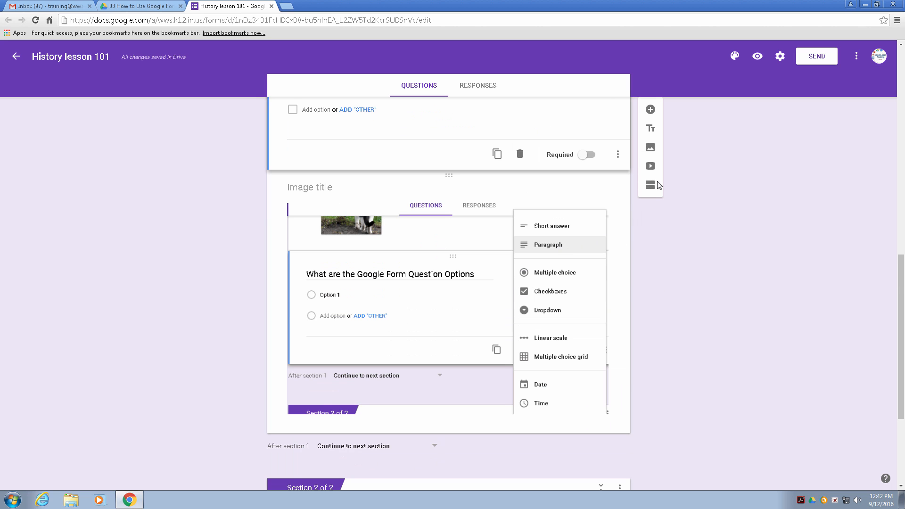
pyautogui.click(651, 148)
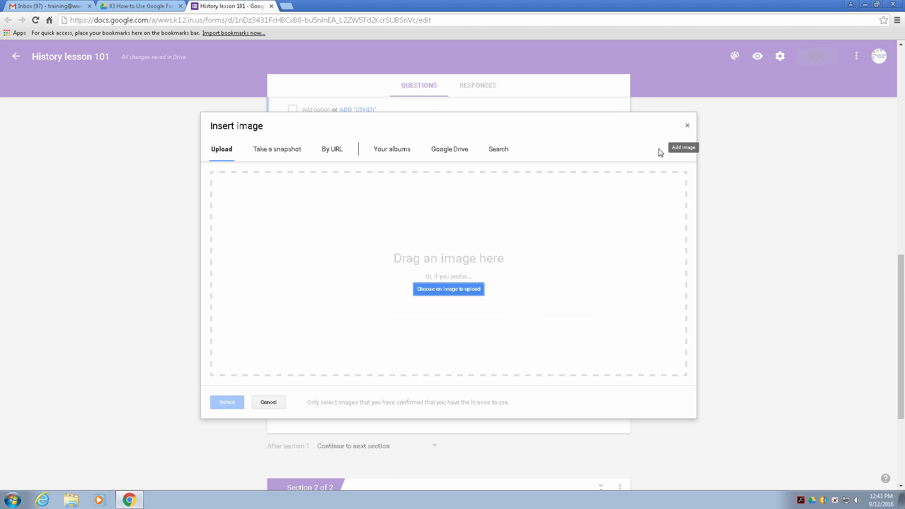
pyautogui.click(689, 128)
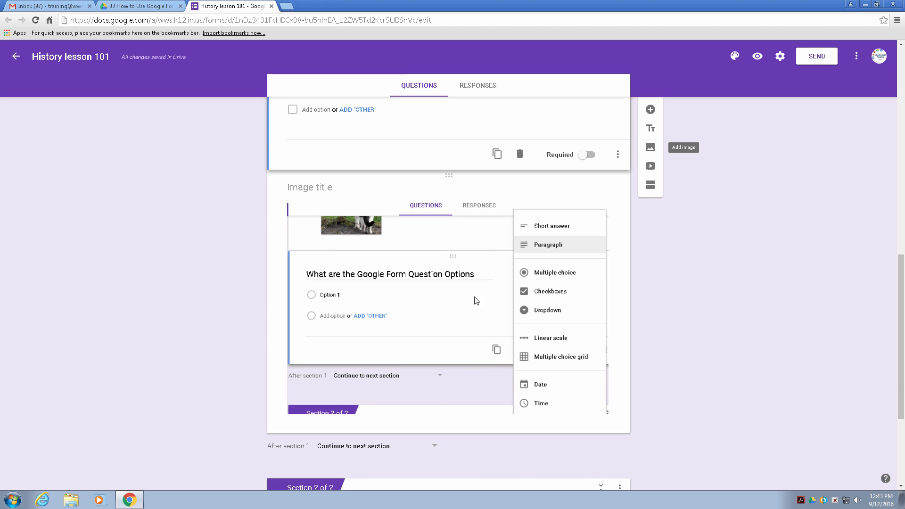
# Move the untitled image above the "What are the Google Form Question Options?" question and check the new order.
pyautogui.scroll(2, 477, 301)
pyautogui.scroll(2, 471, 394)
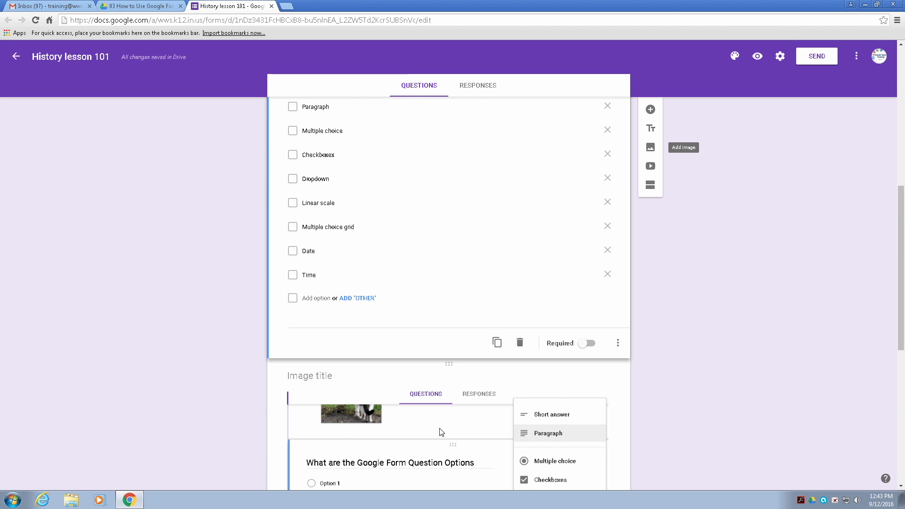
pyautogui.scroll(1, 442, 432)
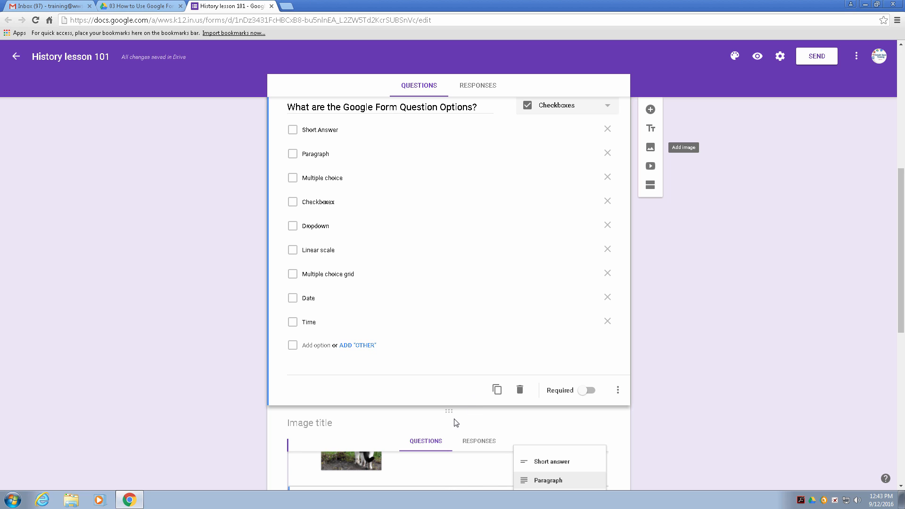
pyautogui.moveTo(448, 412); pyautogui.dragTo(419, 226)
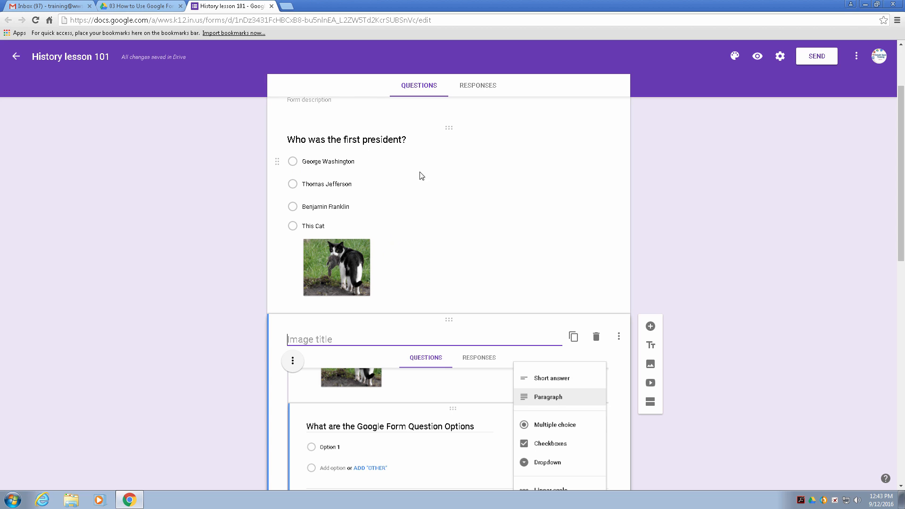
pyautogui.scroll(-2, 345, 369)
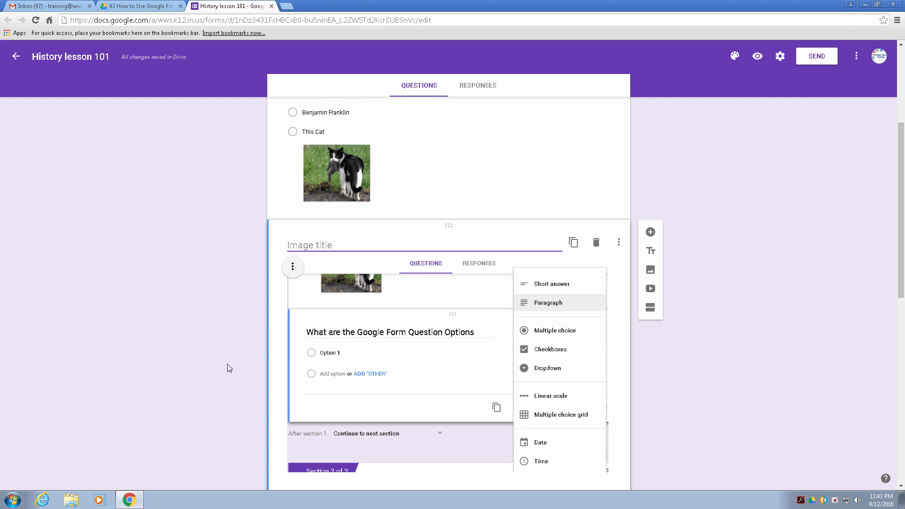
pyautogui.scroll(-2, 565, 303)
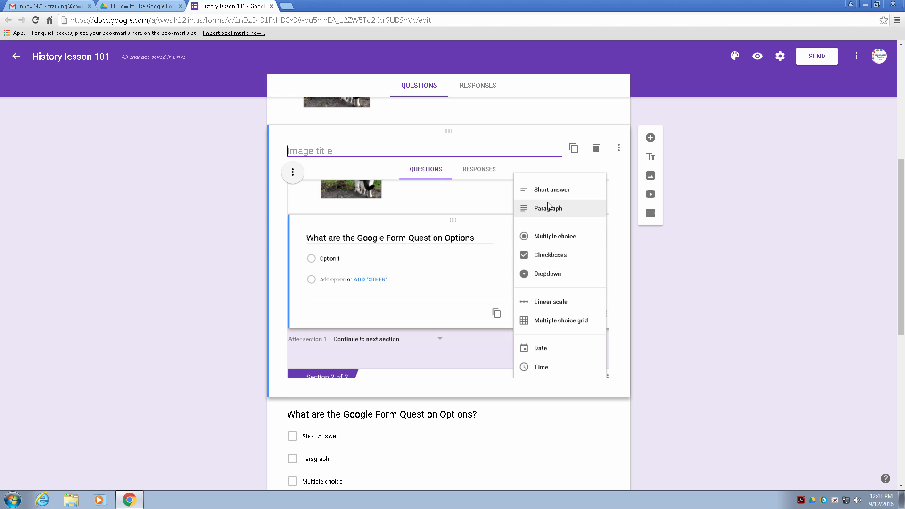
pyautogui.scroll(-3, 555, 221)
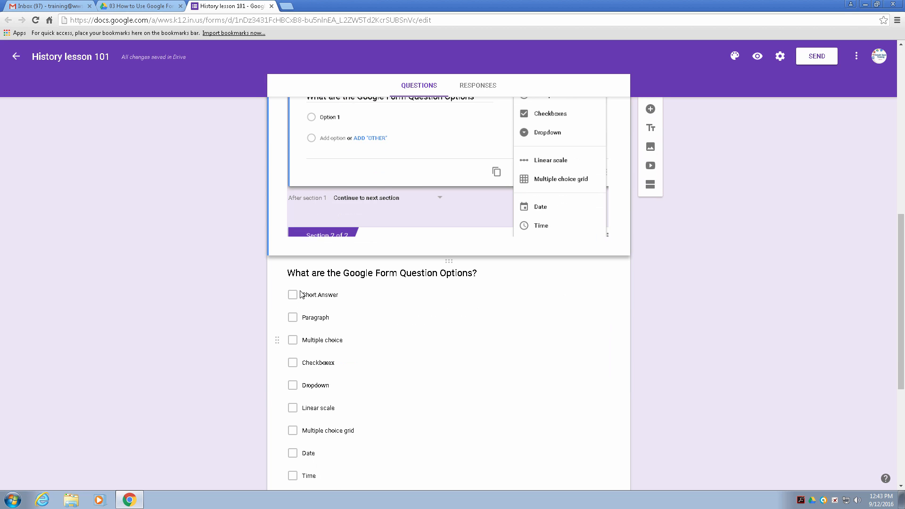
# Examine the untitled image, the "What are the Google Form Question Options?" question with its answer options, and Section 2 below it.
pyautogui.scroll(-2, 460, 274)
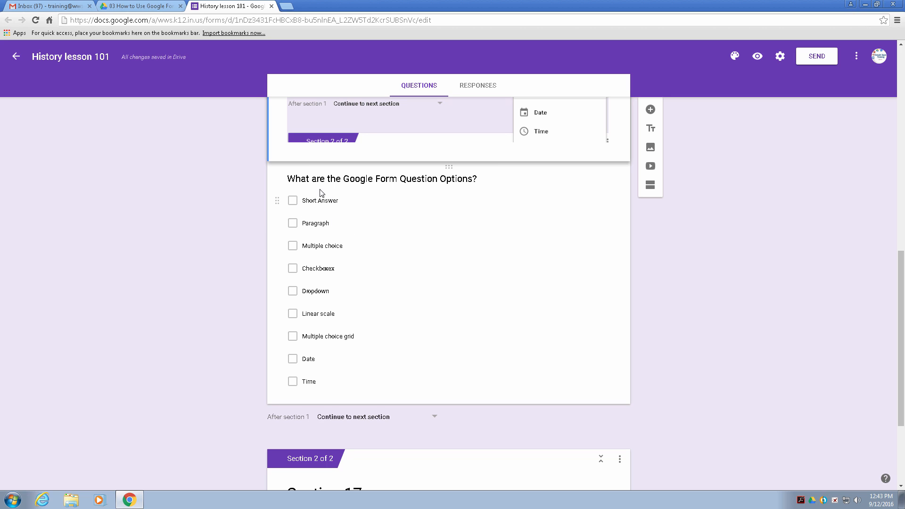
pyautogui.scroll(2, 434, 275)
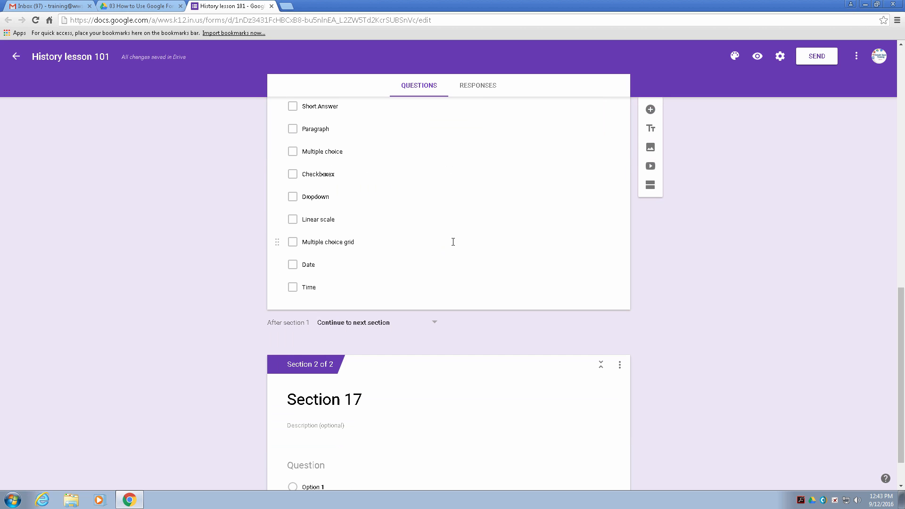
pyautogui.scroll(3, 461, 247)
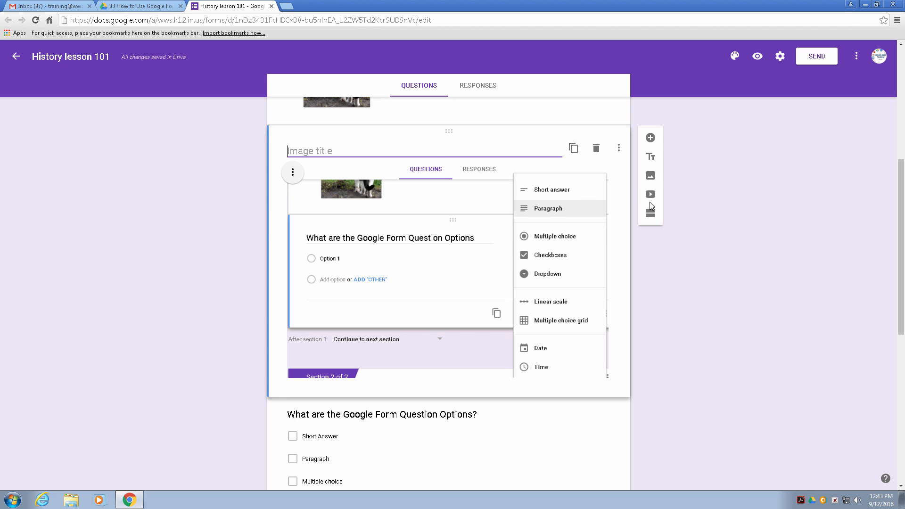
pyautogui.scroll(-1, 494, 326)
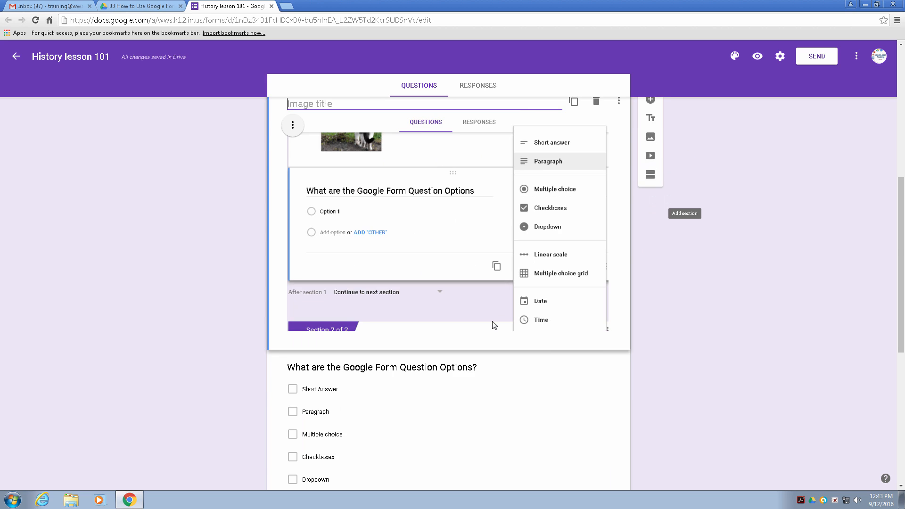
pyautogui.scroll(-7, 494, 325)
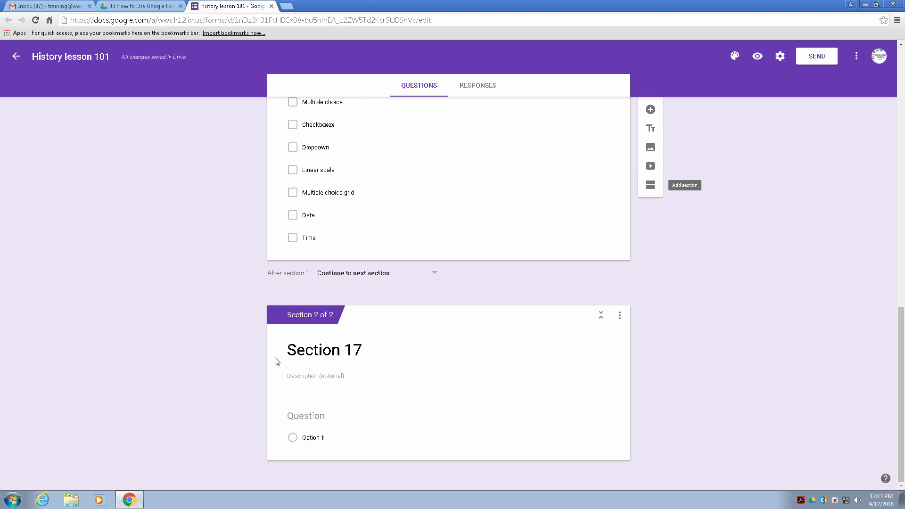
pyautogui.click(444, 242)
pyautogui.scroll(2, 275, 224)
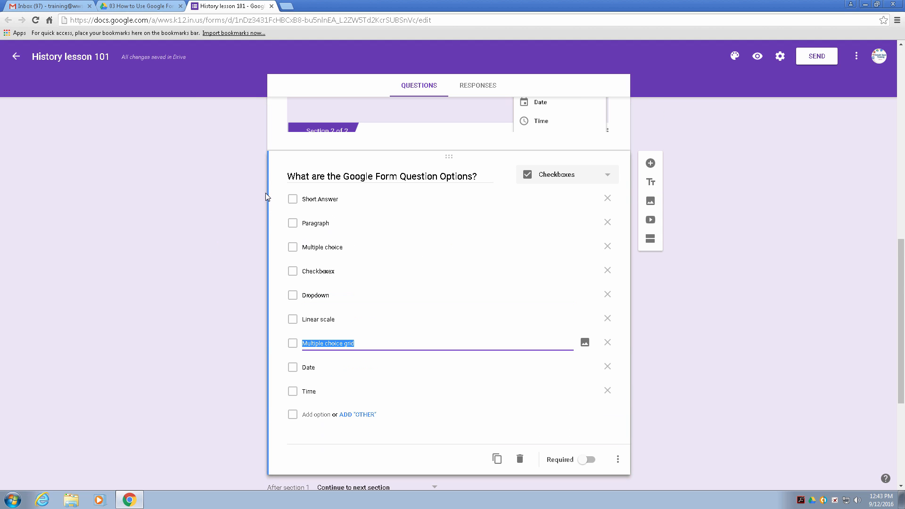
pyautogui.click(266, 295)
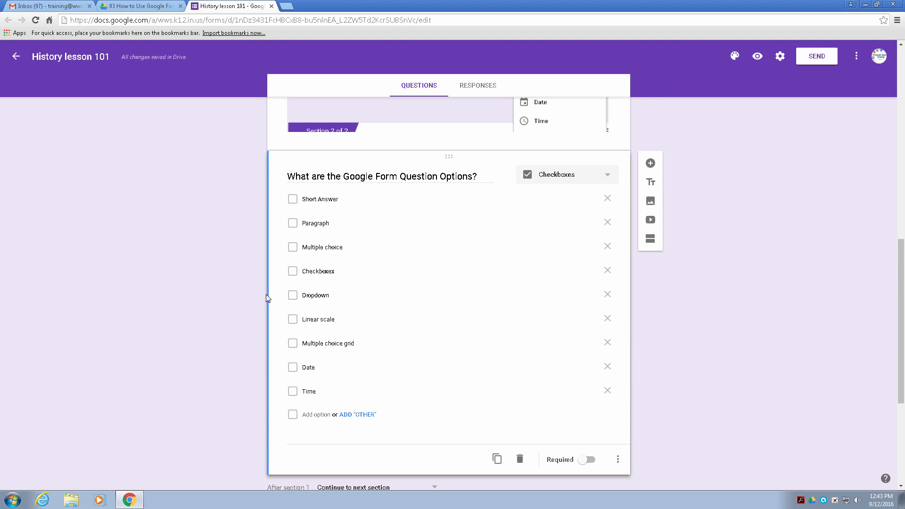
pyautogui.scroll(5, 405, 189)
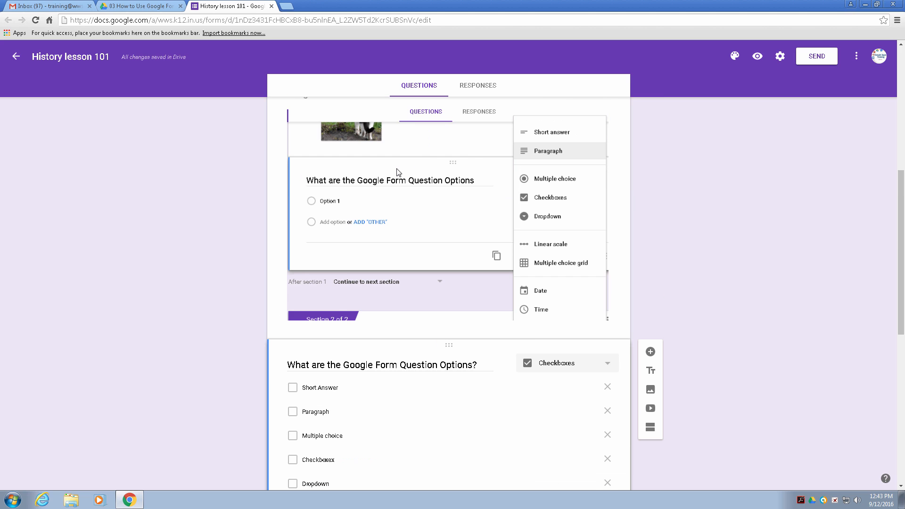
pyautogui.scroll(-7, 396, 184)
pyautogui.scroll(-2, 389, 215)
pyautogui.scroll(3, 259, 197)
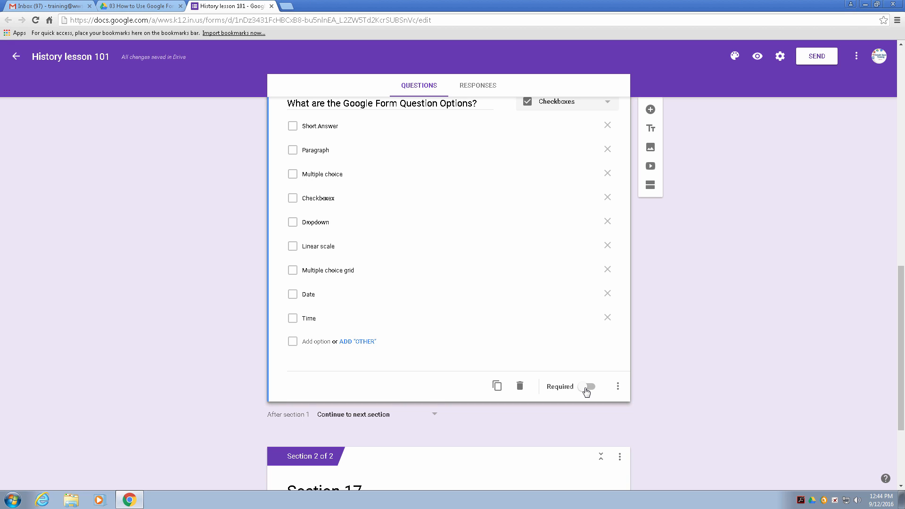
# Add the description "This not meant to trick you." to the checkbox question and view its additional display options.
pyautogui.click(618, 390)
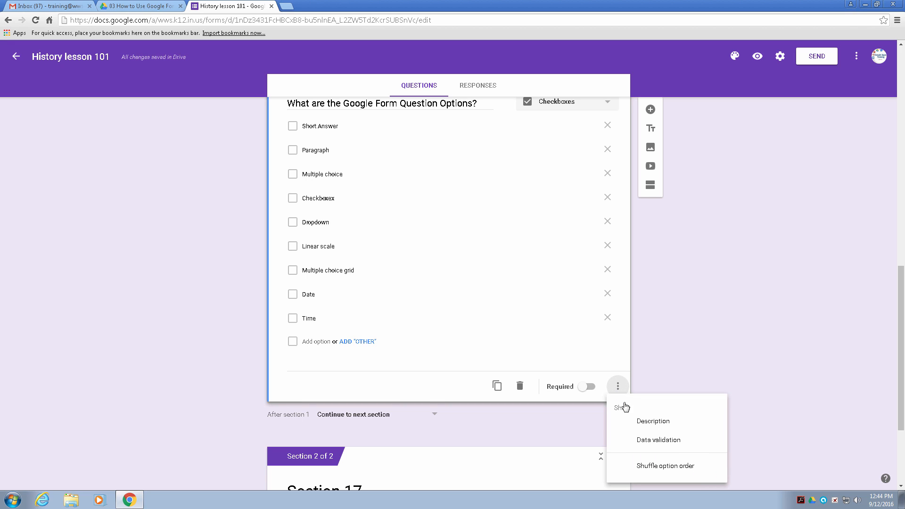
pyautogui.click(654, 423)
pyautogui.write('THi')
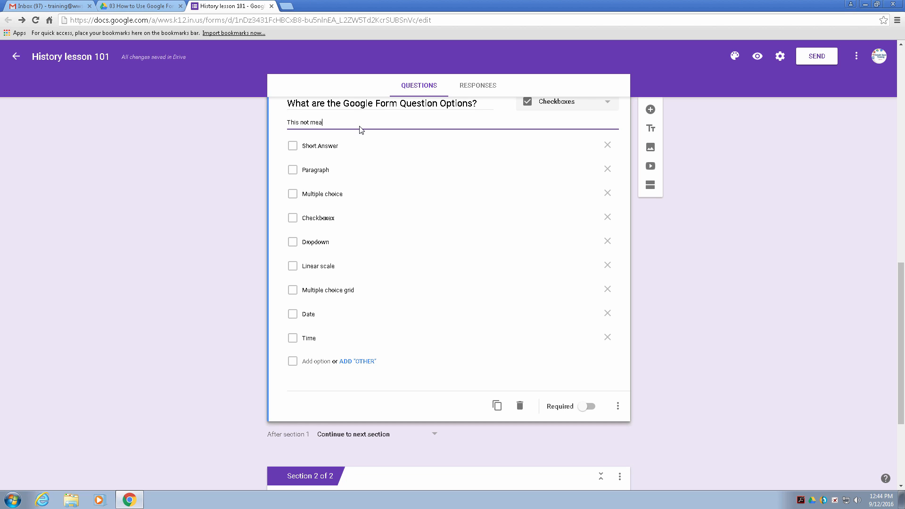
pyautogui.write('s not meant to trick you.')
pyautogui.click(618, 406)
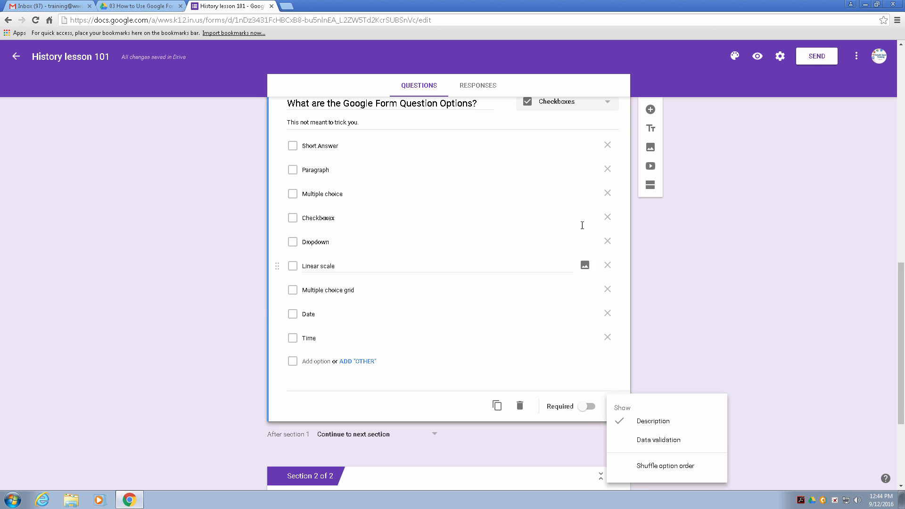
# Preview the form and look through its questions, images, description and answer options.
pyautogui.scroll(2, 608, 230)
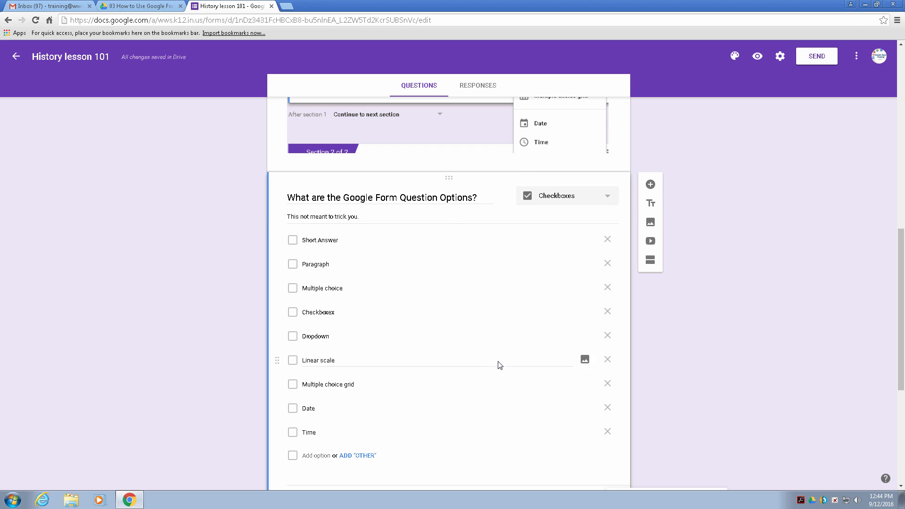
pyautogui.scroll(1, 509, 358)
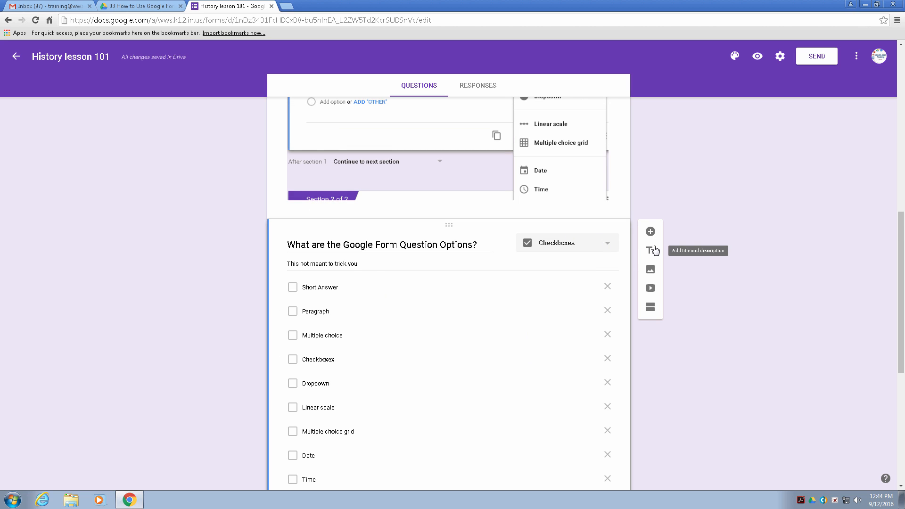
pyautogui.scroll(2, 432, 336)
pyautogui.scroll(2, 432, 336)
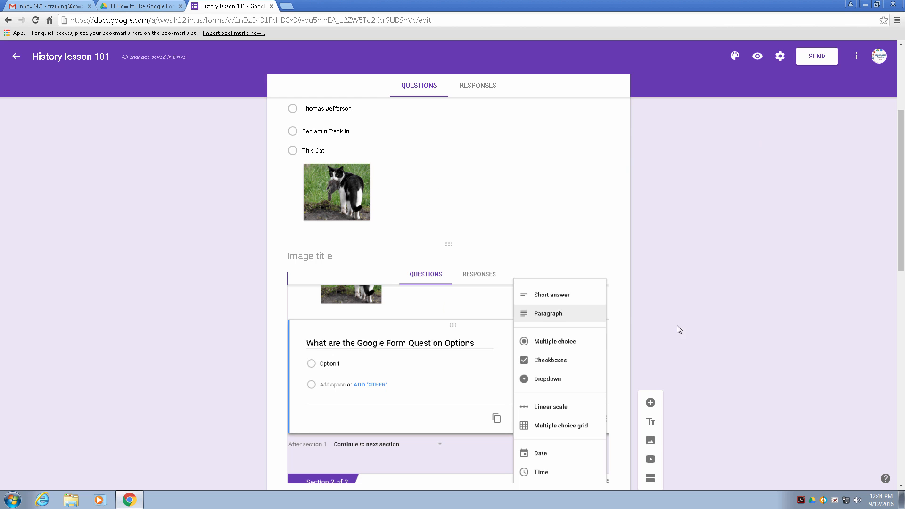
pyautogui.scroll(4, 677, 329)
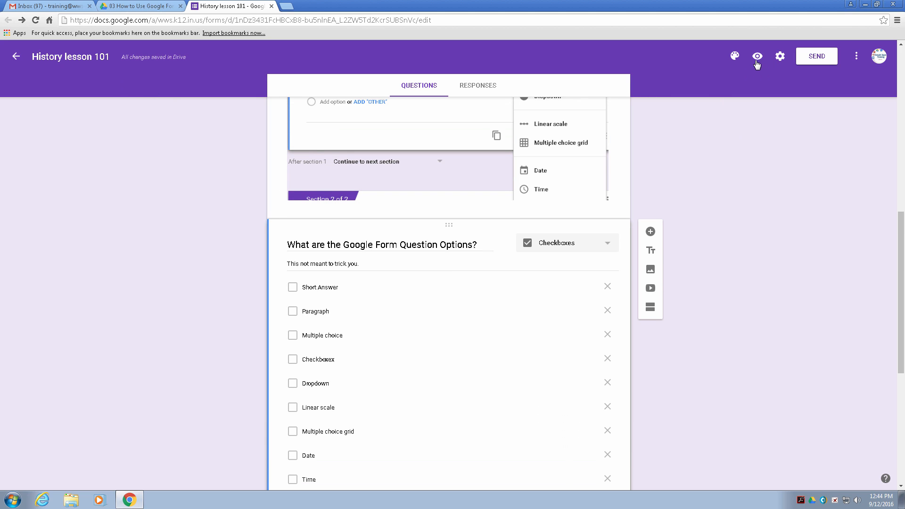
pyautogui.click(757, 56)
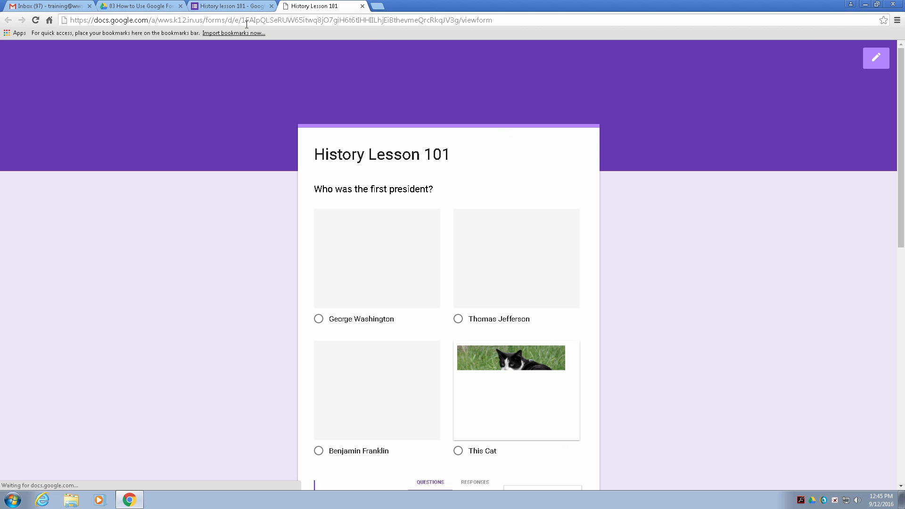
pyautogui.scroll(-2, 389, 131)
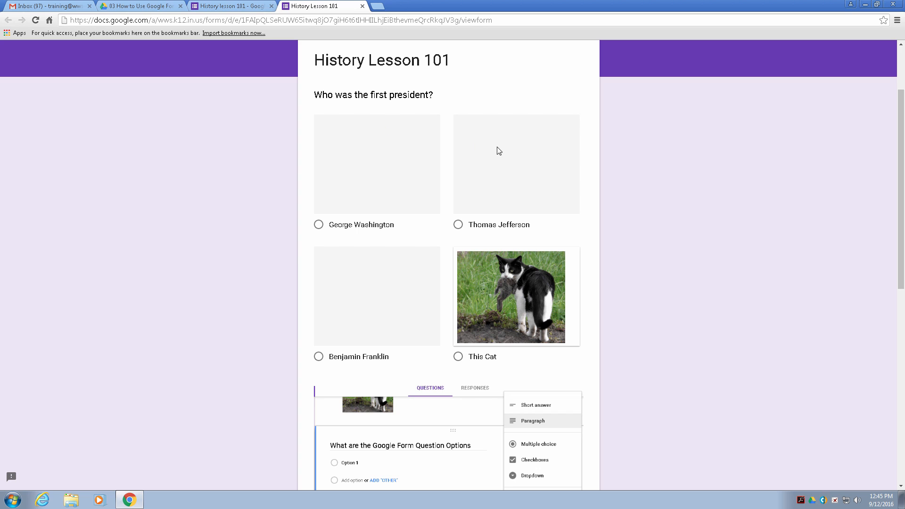
pyautogui.scroll(-1, 326, 218)
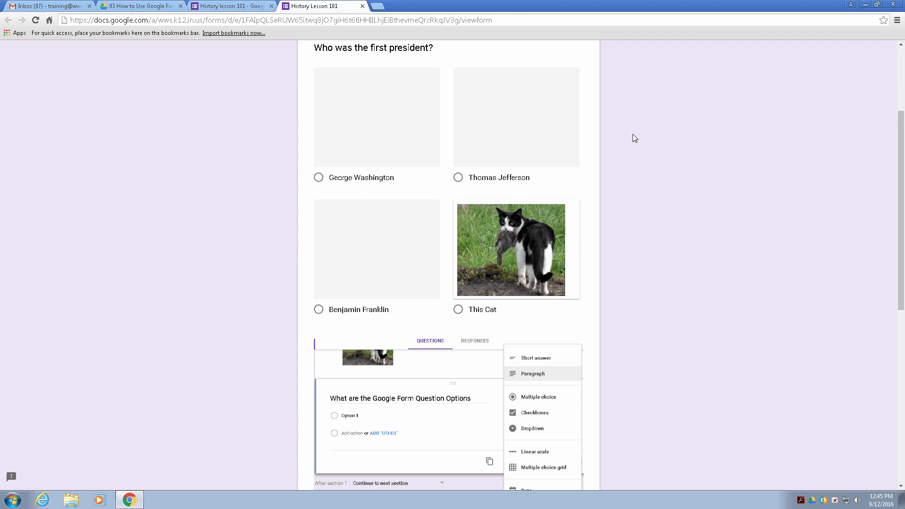
pyautogui.scroll(-4, 405, 179)
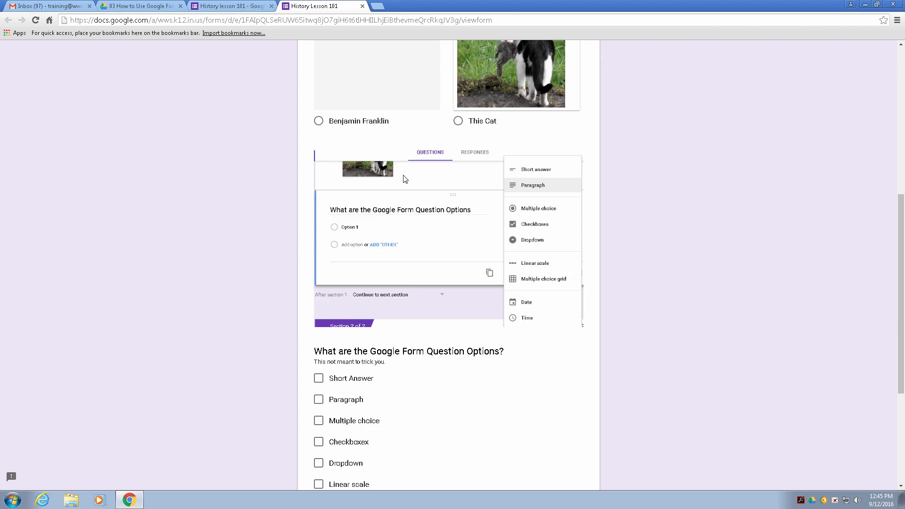
pyautogui.scroll(-4, 405, 180)
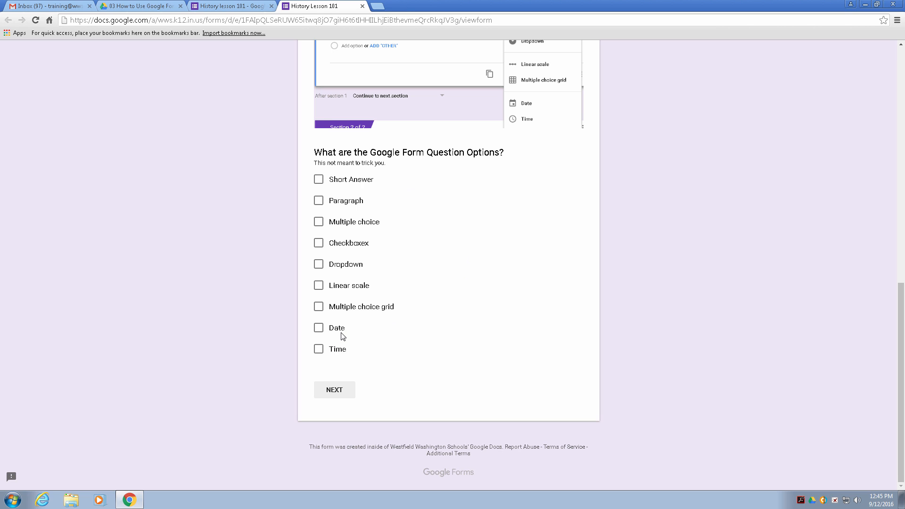
pyautogui.scroll(12, 345, 341)
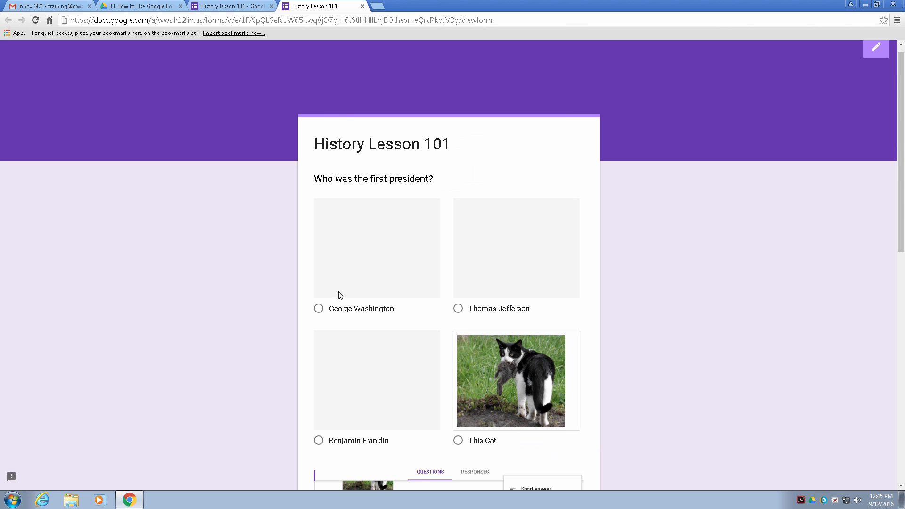
# Test the "Who was the first president?" answers in the preview by trying Thomas Jefferson and choosing George Washington.
pyautogui.click(319, 309)
pyautogui.click(459, 310)
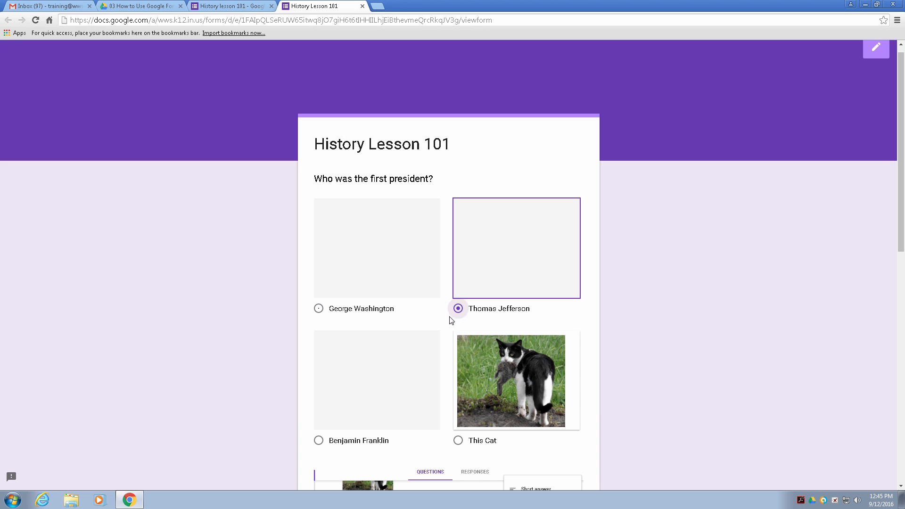
pyautogui.click(319, 309)
# View Section 17 in the preview, return to the first section, and close the preview without submitting a response.
pyautogui.scroll(-5, 519, 237)
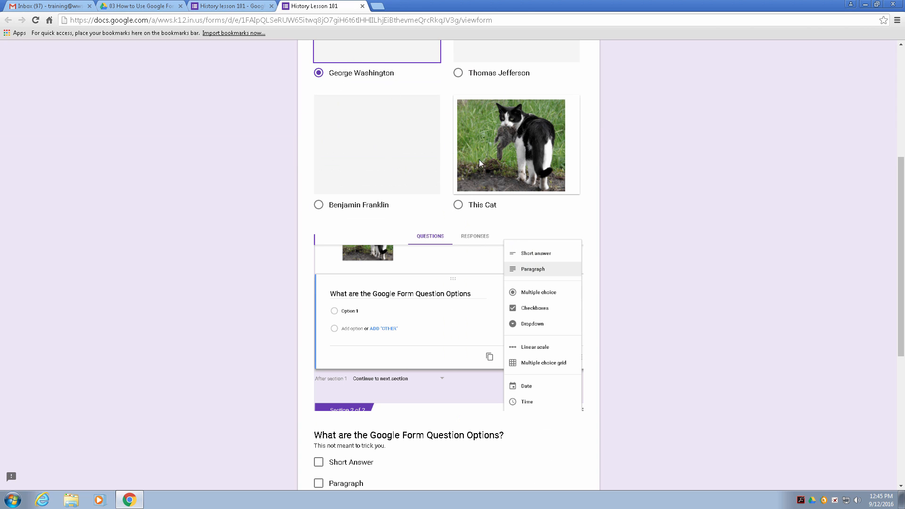
pyautogui.scroll(-3, 420, 311)
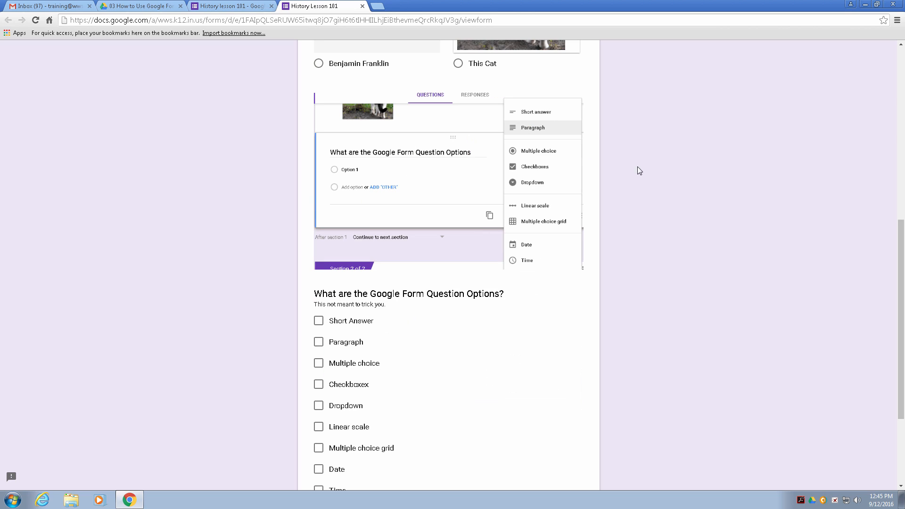
pyautogui.scroll(-3, 456, 310)
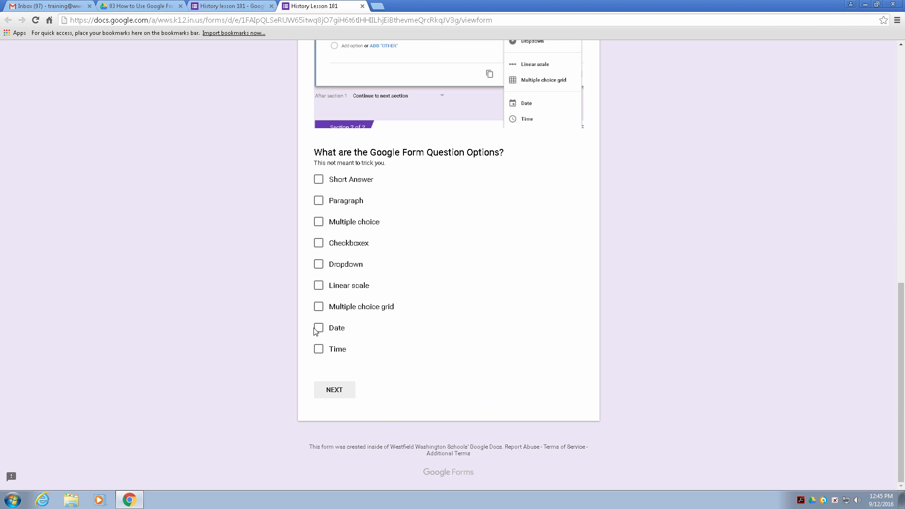
pyautogui.click(342, 394)
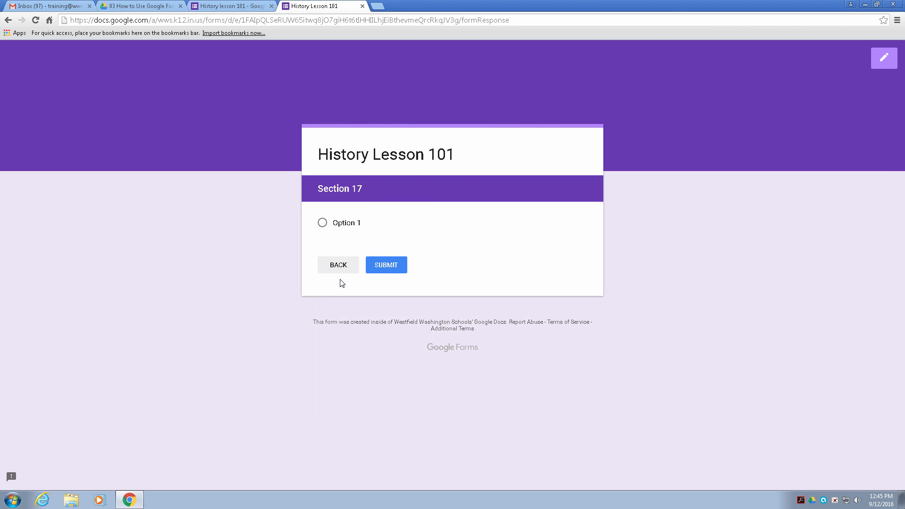
pyautogui.click(335, 265)
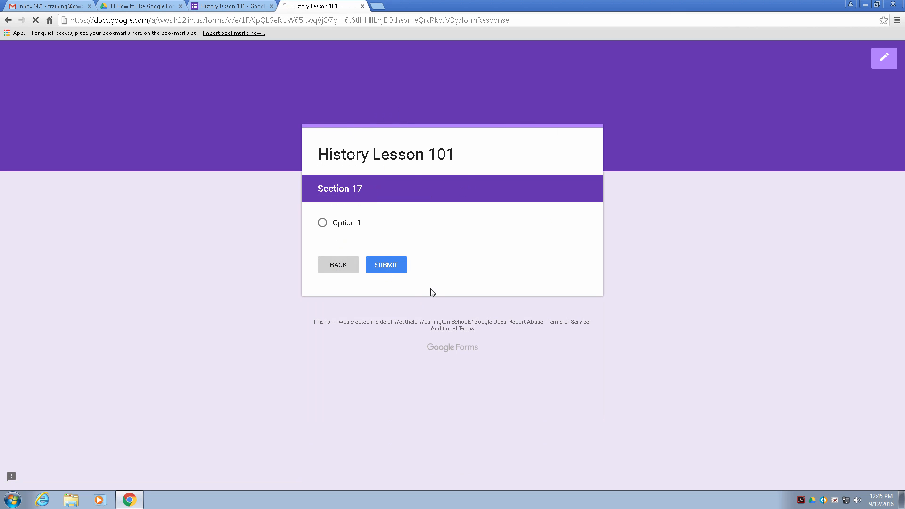
pyautogui.click(362, 6)
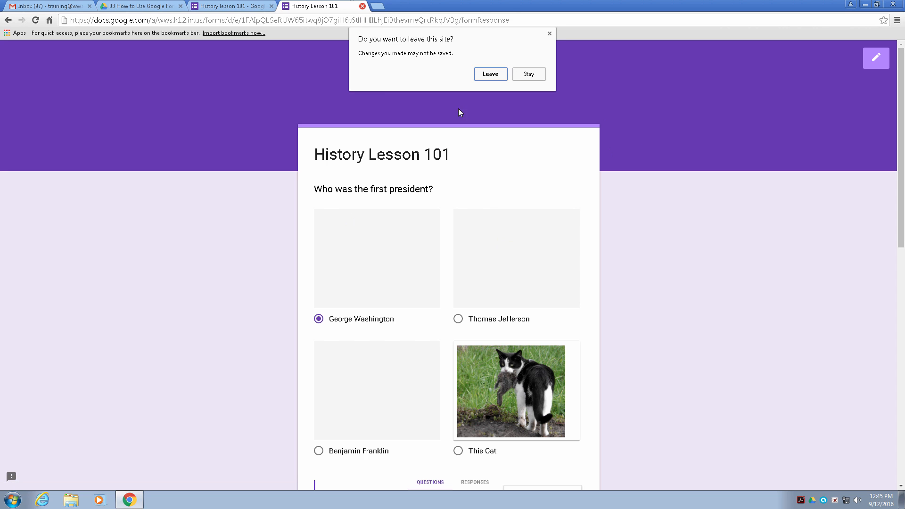
pyautogui.click(491, 75)
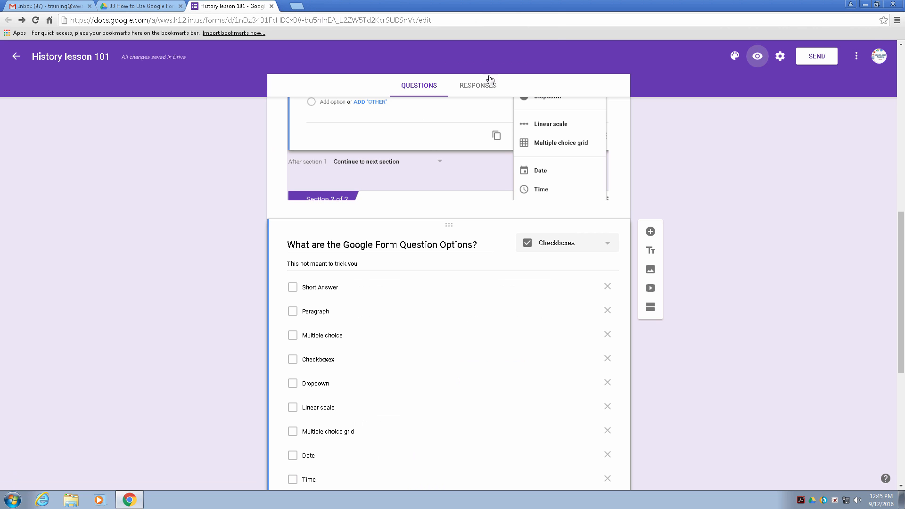
# Open the form settings and review the General and Presentation options.
pyautogui.click(780, 57)
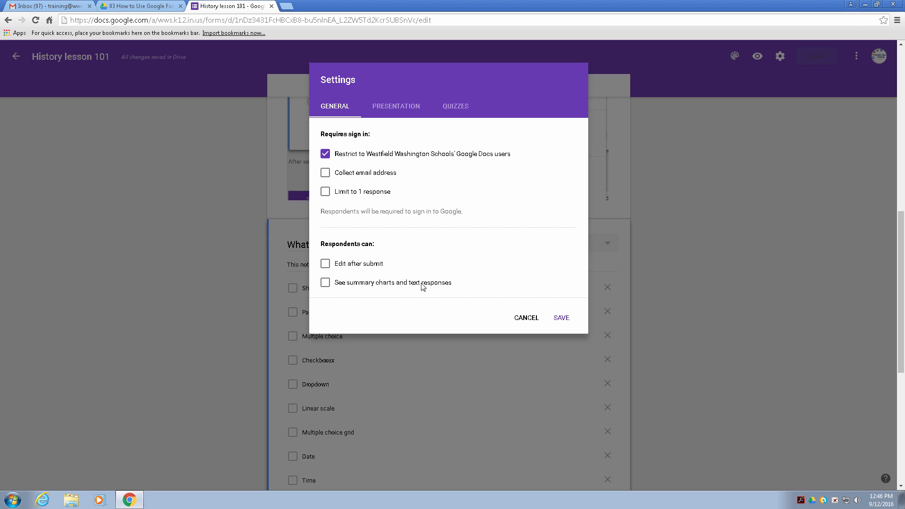
pyautogui.click(396, 112)
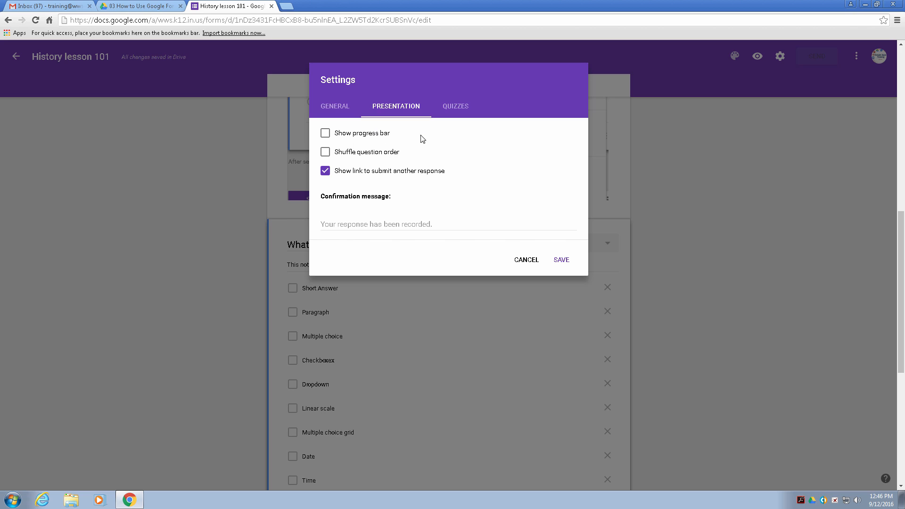
pyautogui.click(364, 137)
# Make the form a quiz and save the settings.
pyautogui.click(457, 108)
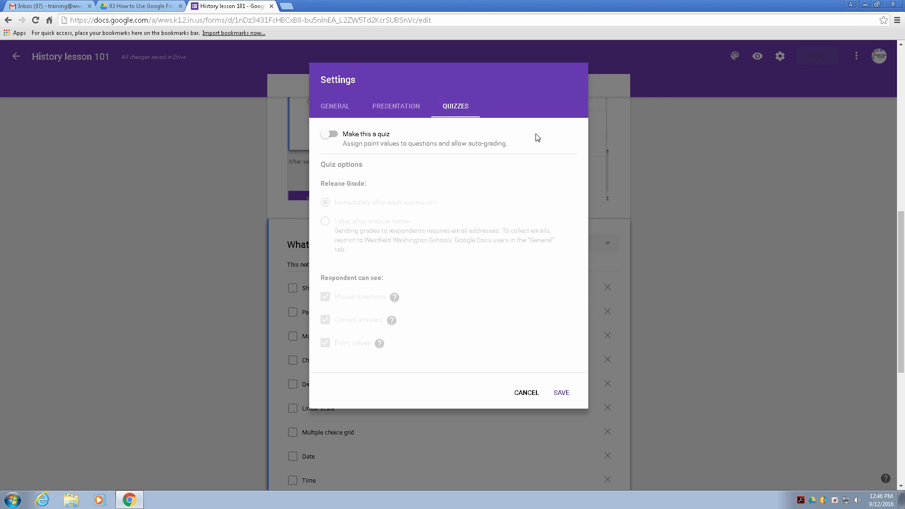
pyautogui.click(332, 136)
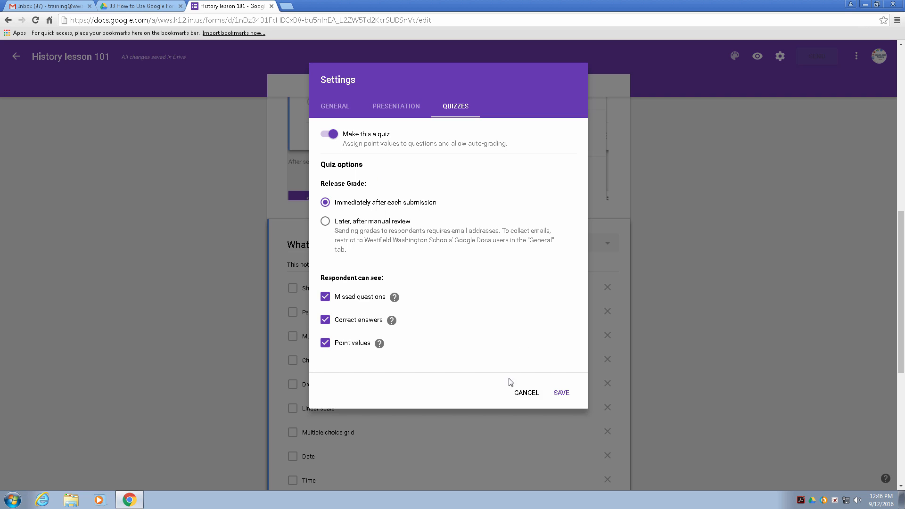
pyautogui.click(563, 394)
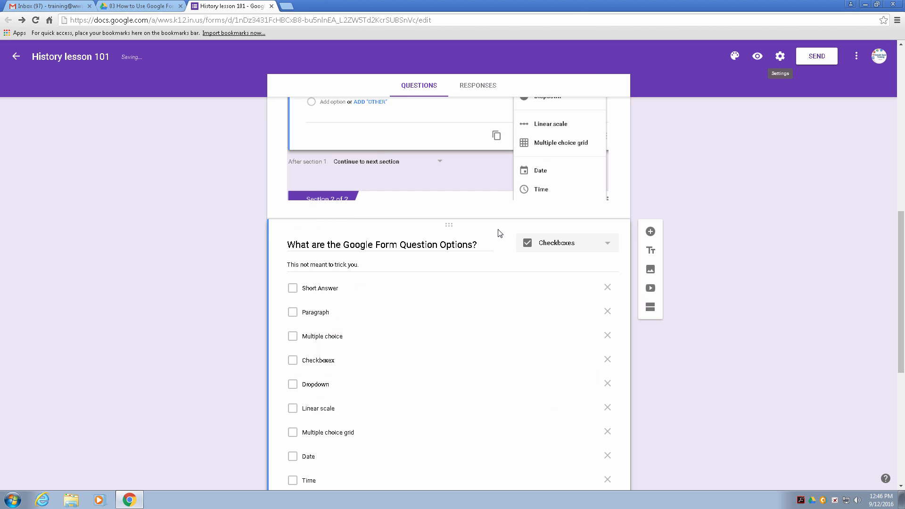
# In the answer key for "What are the Google Form Question Options?", mark Short Answer through Date as correct and set 5 points.
pyautogui.scroll(-5, 504, 295)
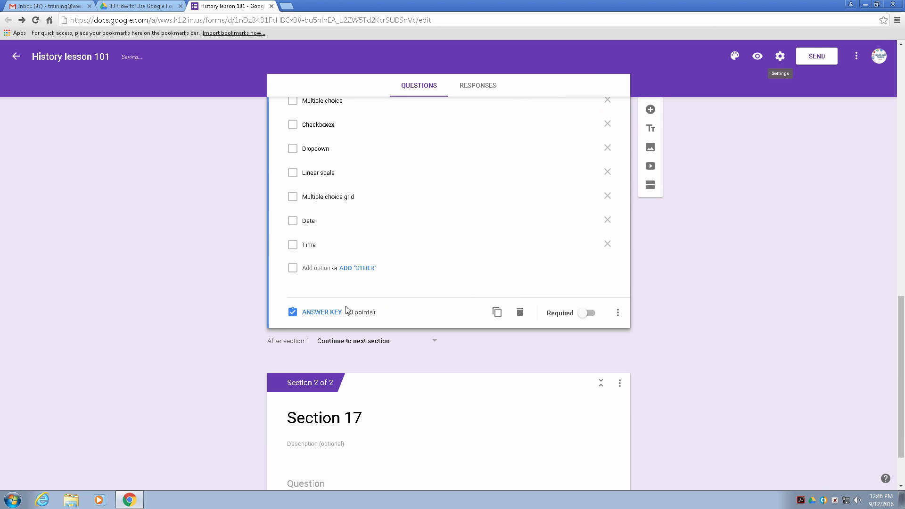
pyautogui.click(322, 313)
pyautogui.scroll(2, 378, 231)
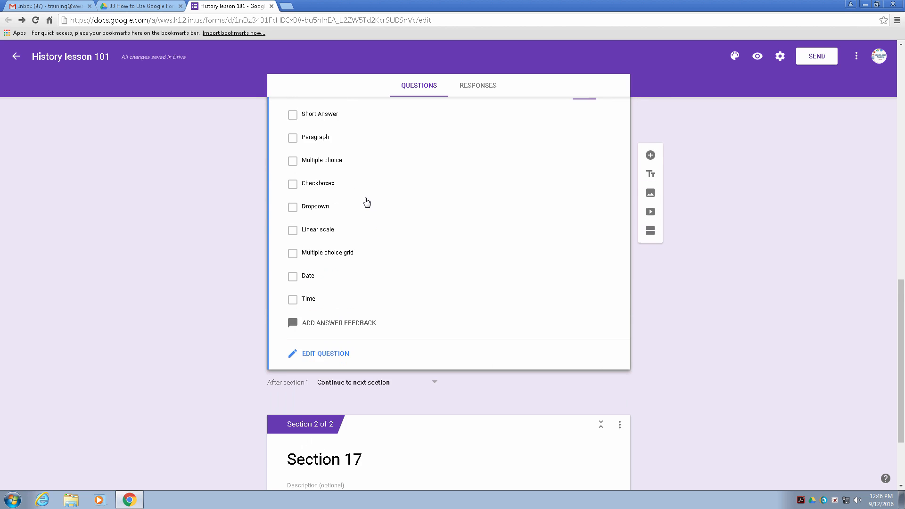
pyautogui.click(318, 161)
pyautogui.click(337, 185)
pyautogui.click(352, 209)
pyautogui.click(350, 232)
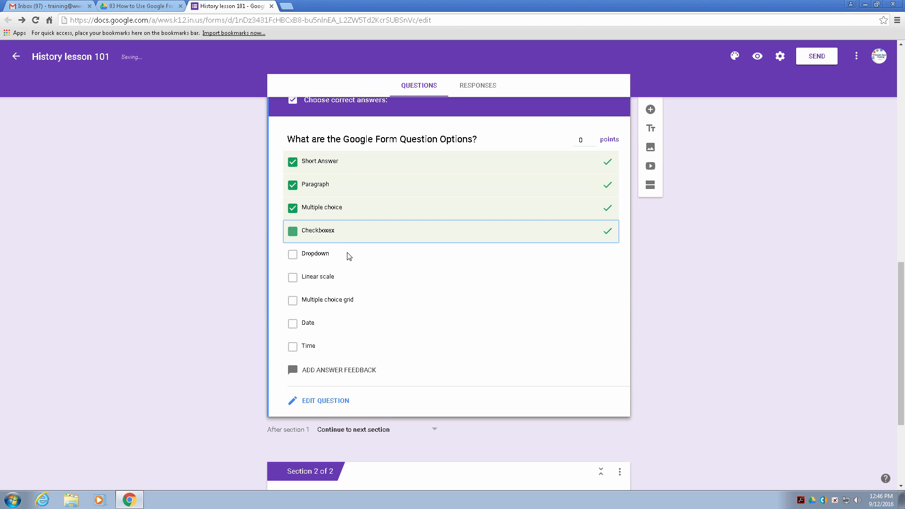
pyautogui.click(351, 255)
pyautogui.click(353, 278)
pyautogui.click(356, 302)
pyautogui.click(359, 325)
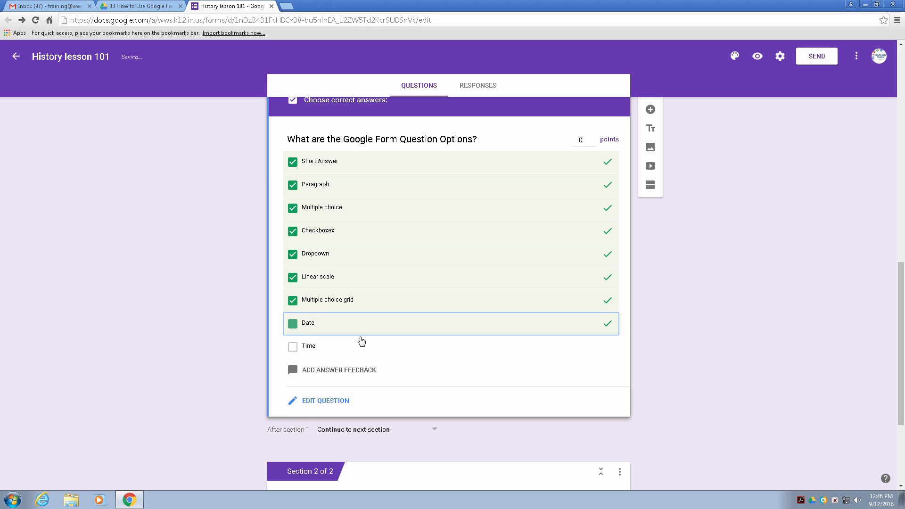
pyautogui.click(362, 347)
pyautogui.click(368, 348)
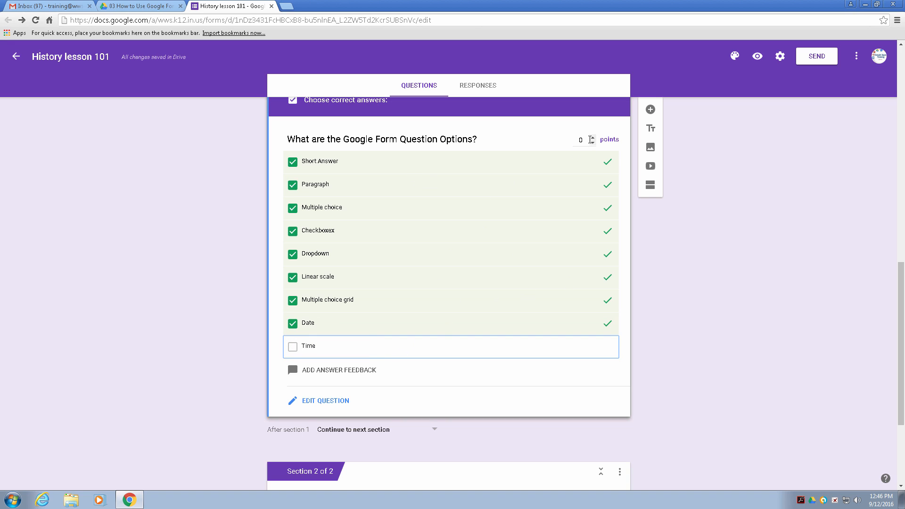
pyautogui.click(593, 137)
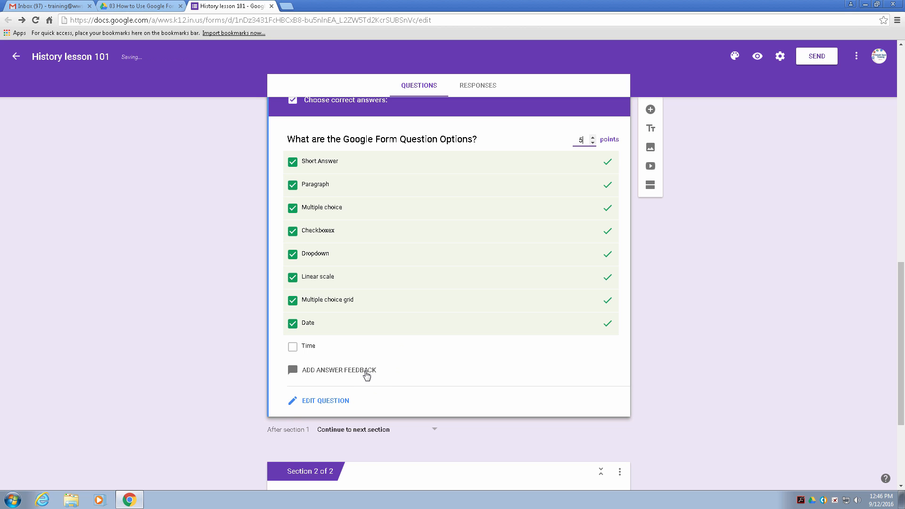
# Add answer feedback to the question: "look at page 53" for incorrect answers and "Great job" for correct answers, and save it.
pyautogui.click(370, 372)
pyautogui.click(319, 139)
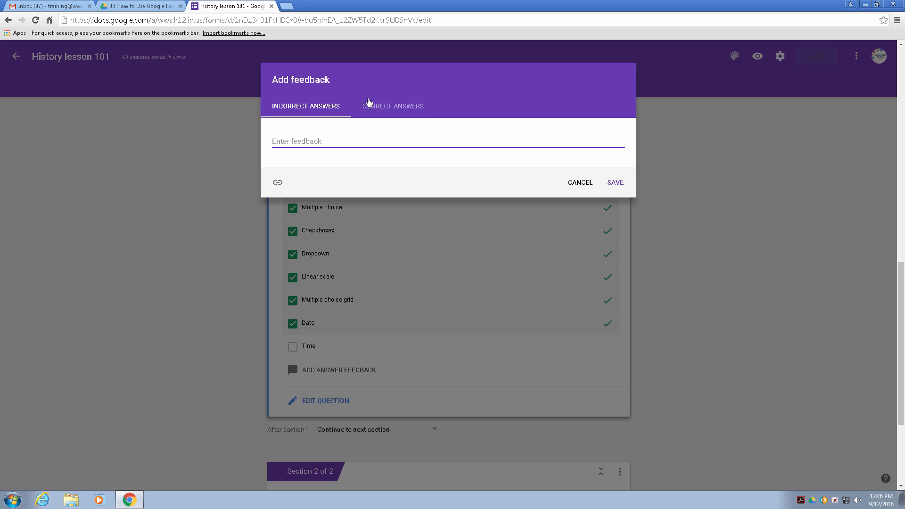
pyautogui.click(386, 106)
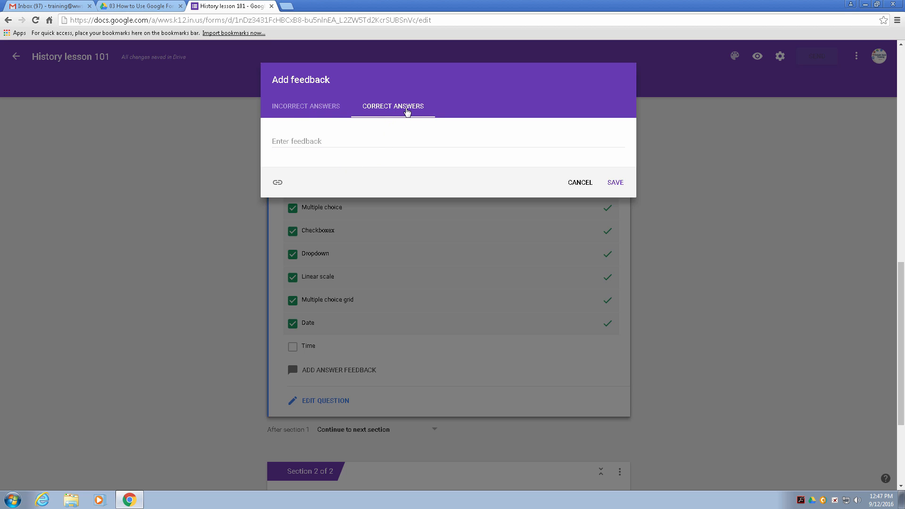
pyautogui.click(313, 108)
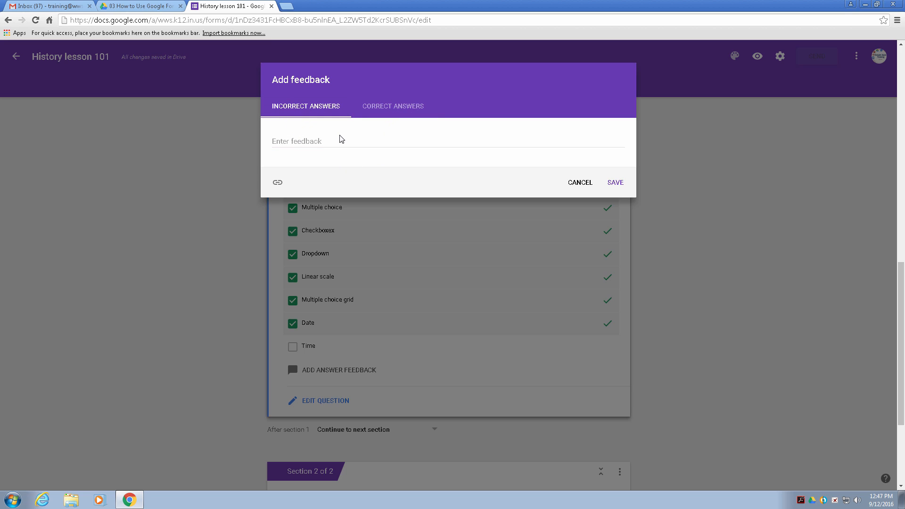
pyautogui.click(309, 141)
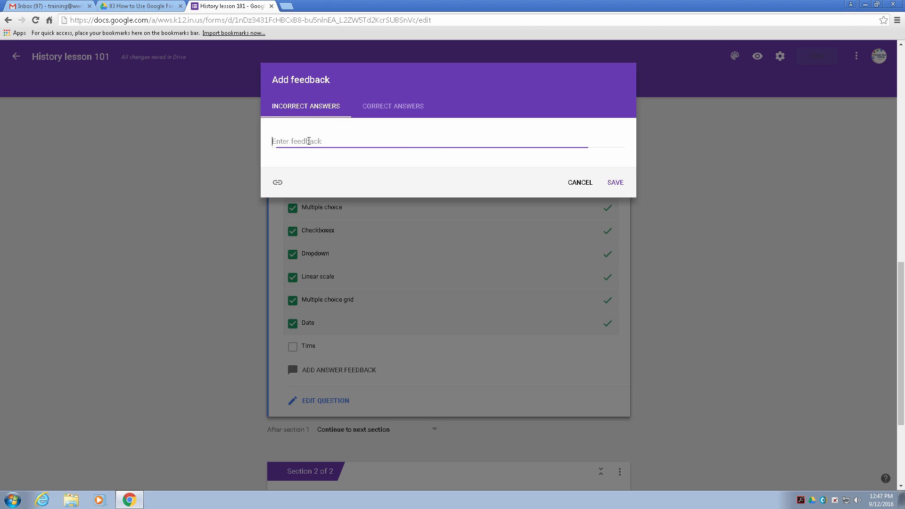
pyautogui.write('YOu')
pyautogui.press('BackSpace')
pyautogui.write('Io')
pyautogui.click(410, 111)
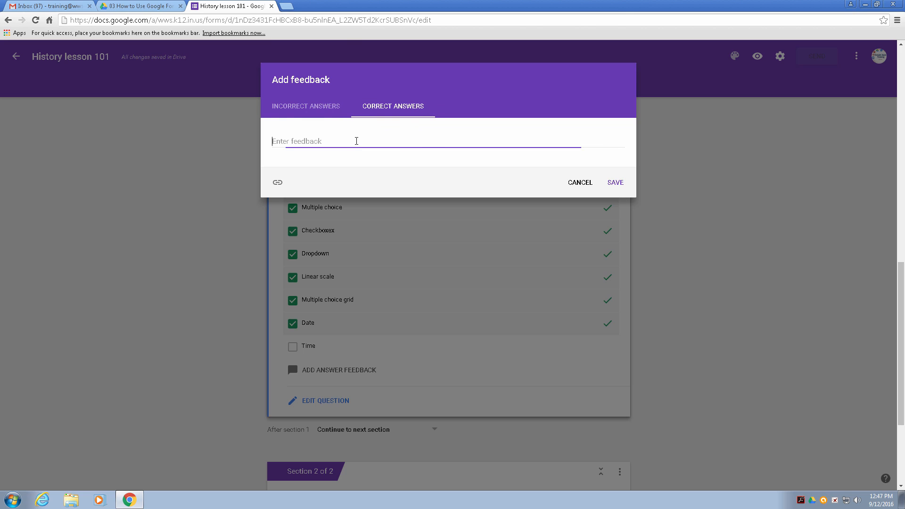
pyautogui.write('Great job')
pyautogui.click(612, 184)
# Mark Time as a correct answer too in the answer key of the Google Form question options question.
pyautogui.scroll(-3, 396, 293)
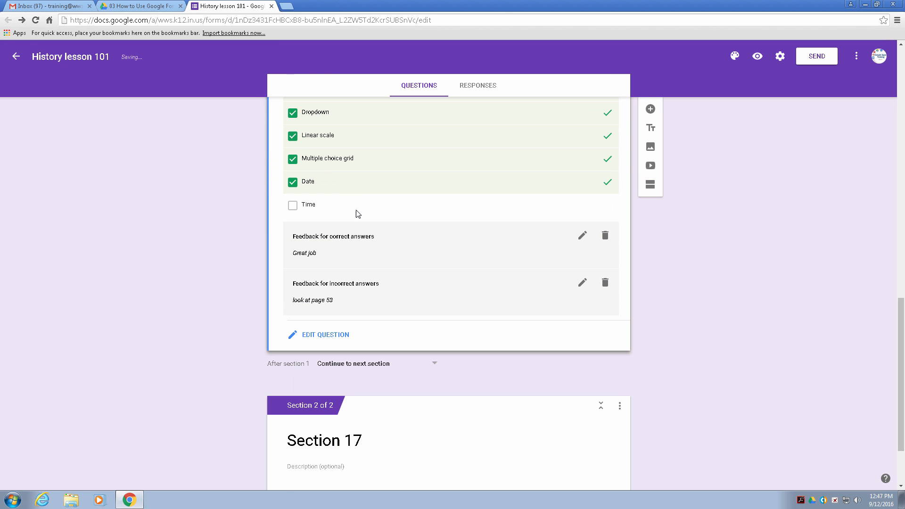
pyautogui.scroll(2, 400, 219)
pyautogui.scroll(3, 405, 217)
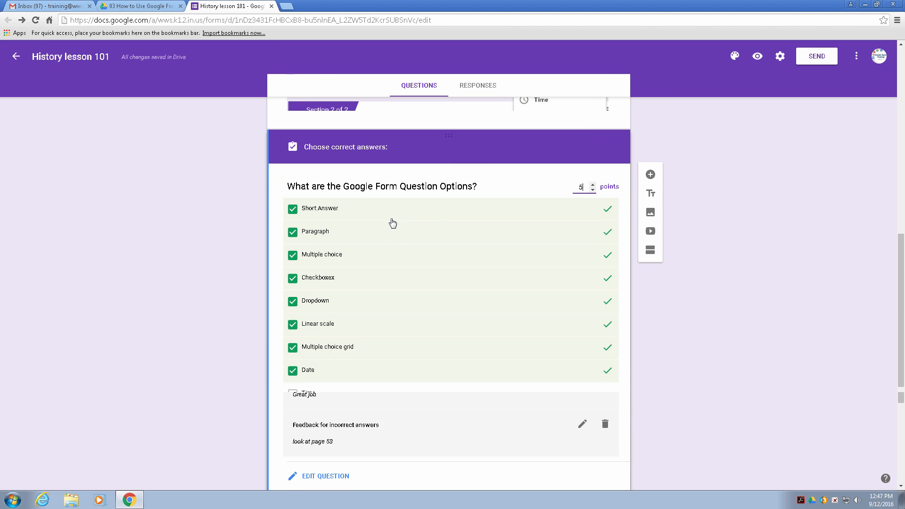
pyautogui.click(306, 444)
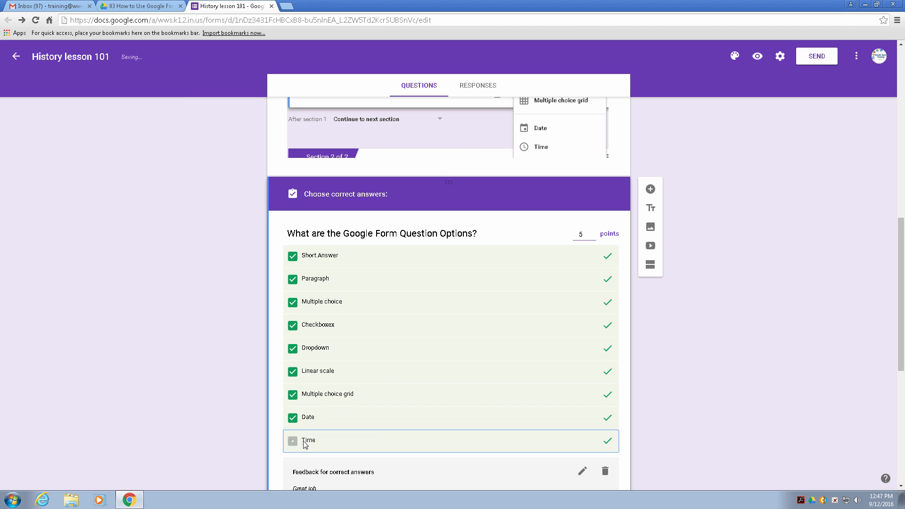
pyautogui.scroll(-3, 542, 281)
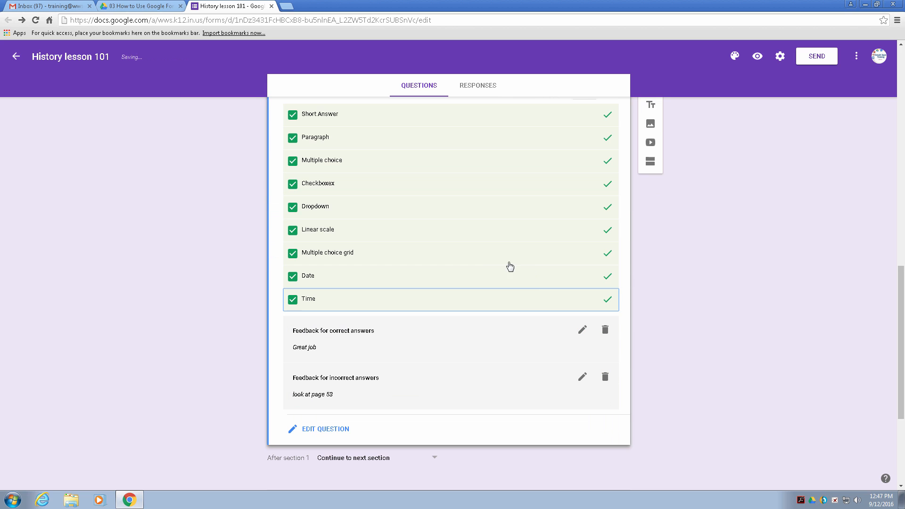
# Open the form's responses and turn on email notifications for new responses.
pyautogui.scroll(5, 467, 311)
pyautogui.scroll(5, 470, 321)
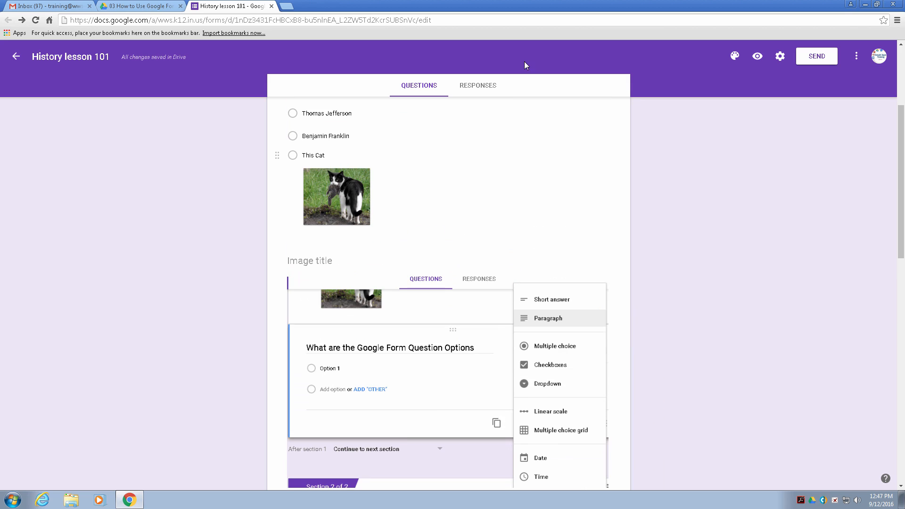
pyautogui.click(489, 89)
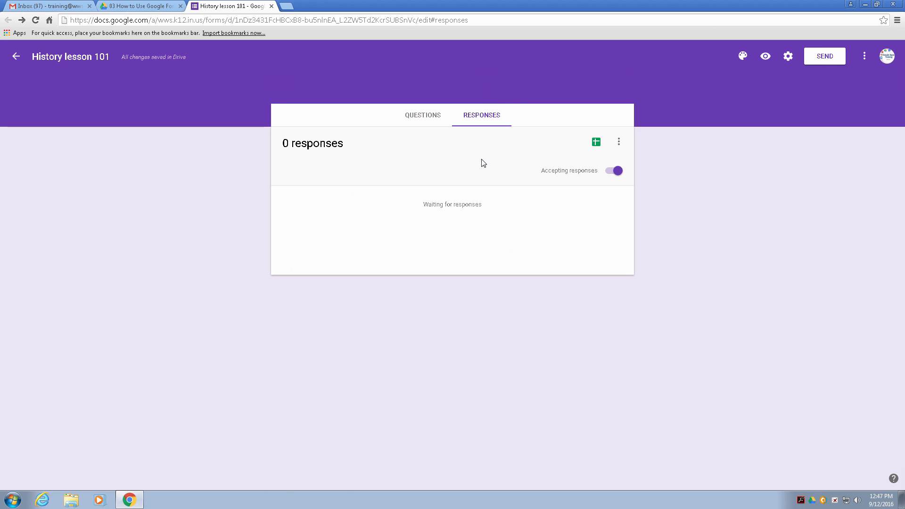
pyautogui.click(619, 144)
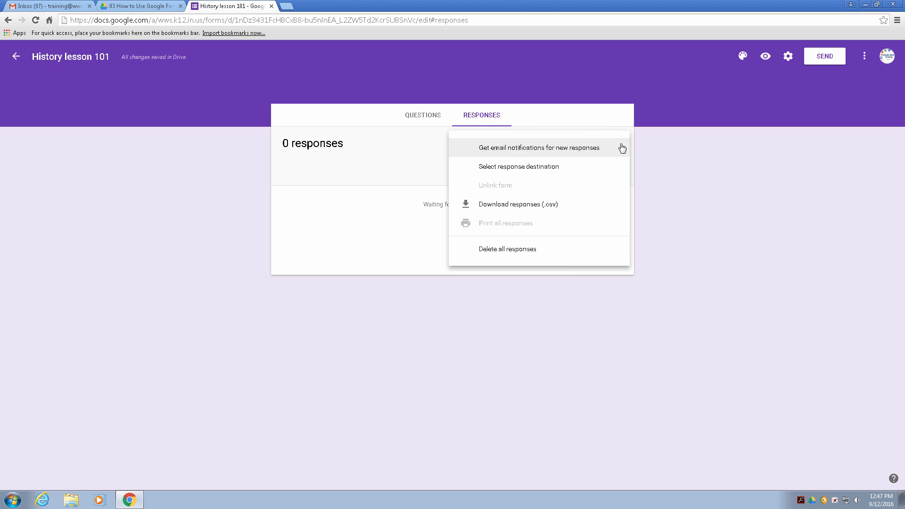
pyautogui.click(479, 153)
pyautogui.click(619, 144)
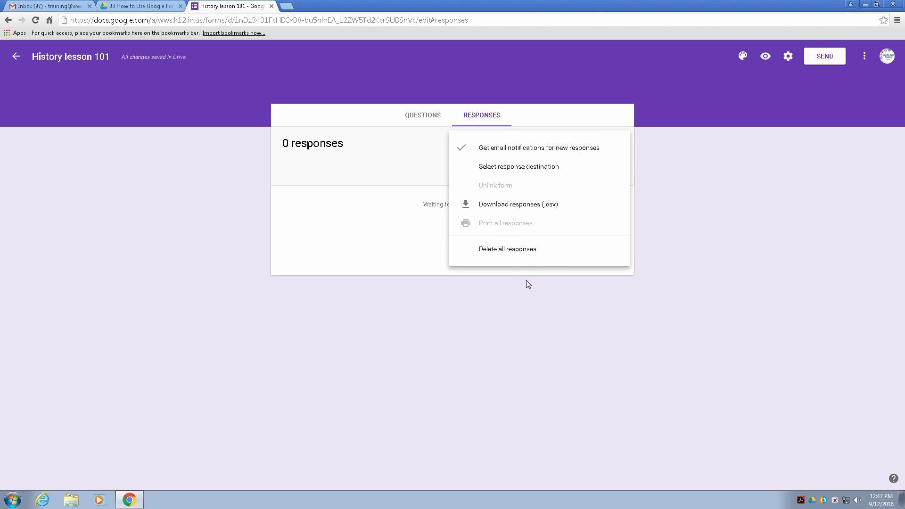
pyautogui.click(387, 232)
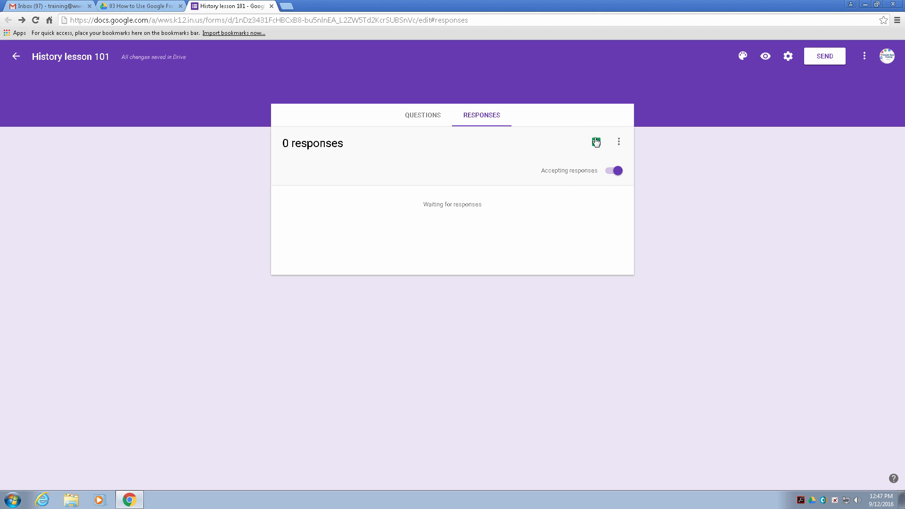
# Review the other response options, such as the response destination and downloading responses, without changing any.
pyautogui.click(619, 142)
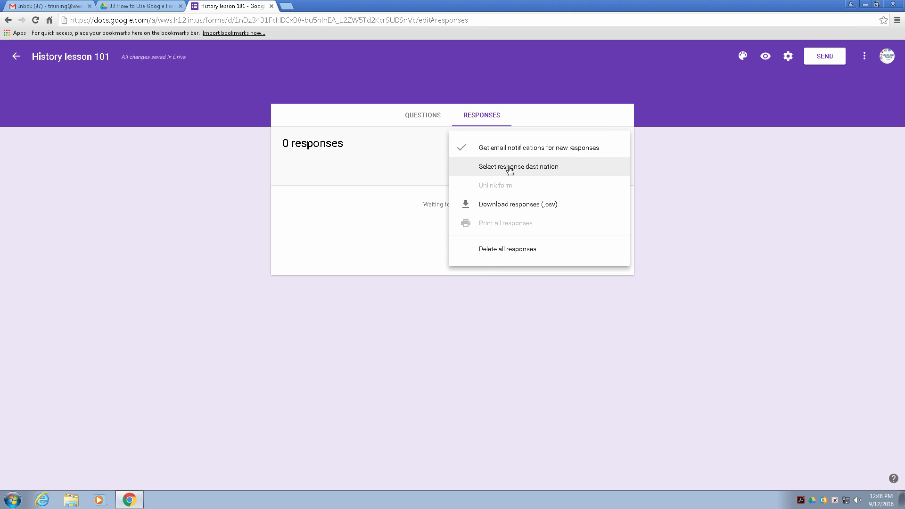
pyautogui.click(373, 161)
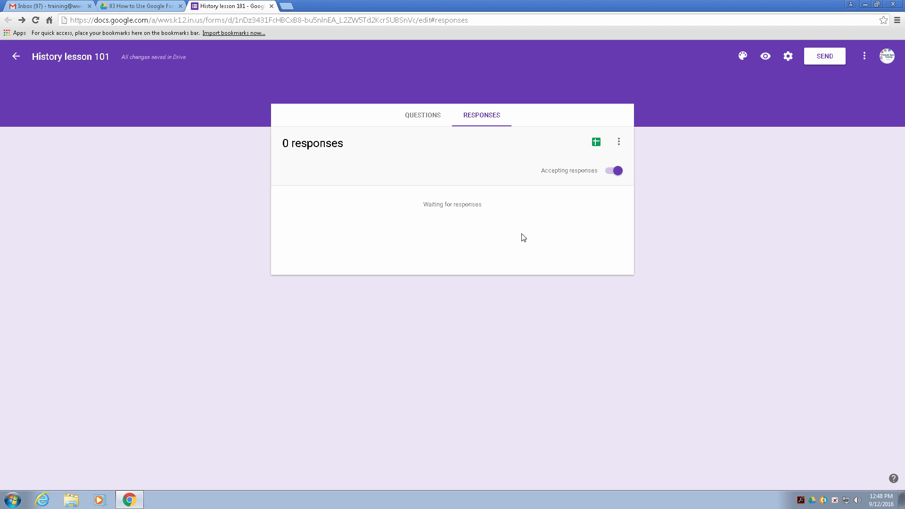
pyautogui.click(620, 144)
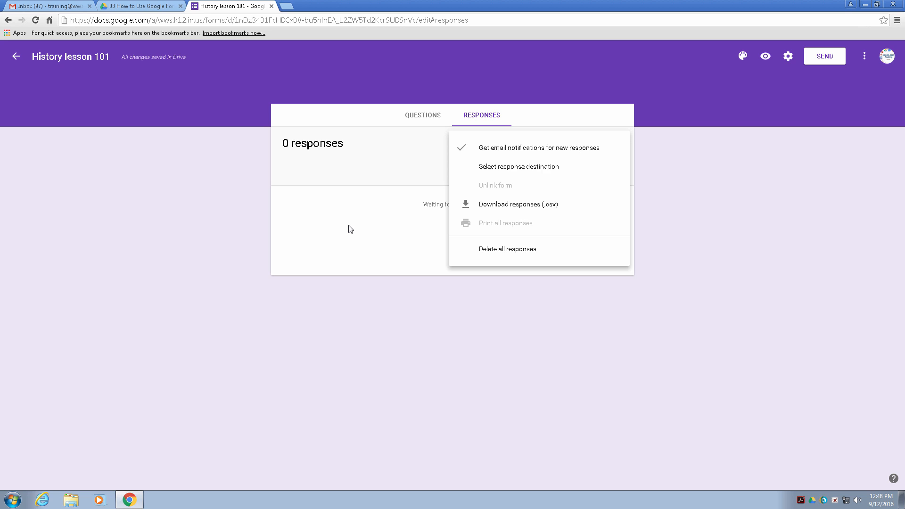
pyautogui.click(421, 126)
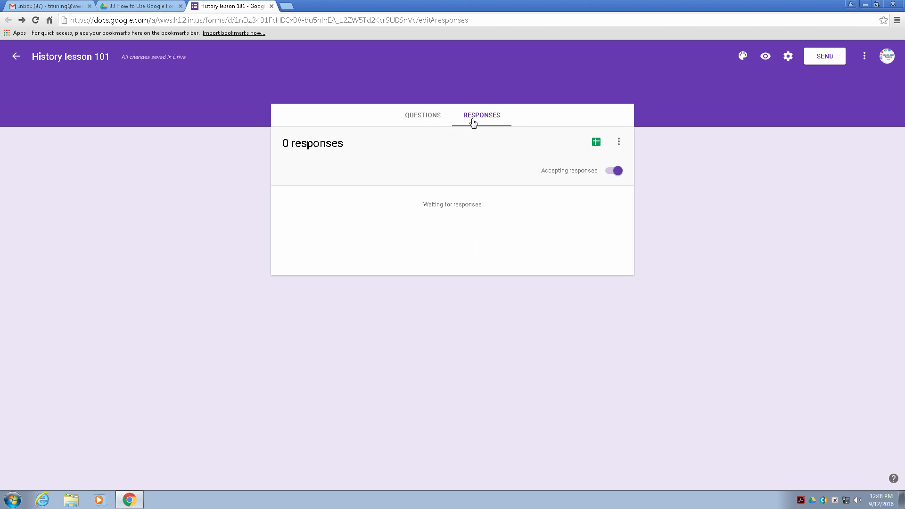
# Go back to the questions and open the form's sending options, trying the automatic collection of respondents' Google Docs usernames but leaving it off.
pyautogui.click(422, 118)
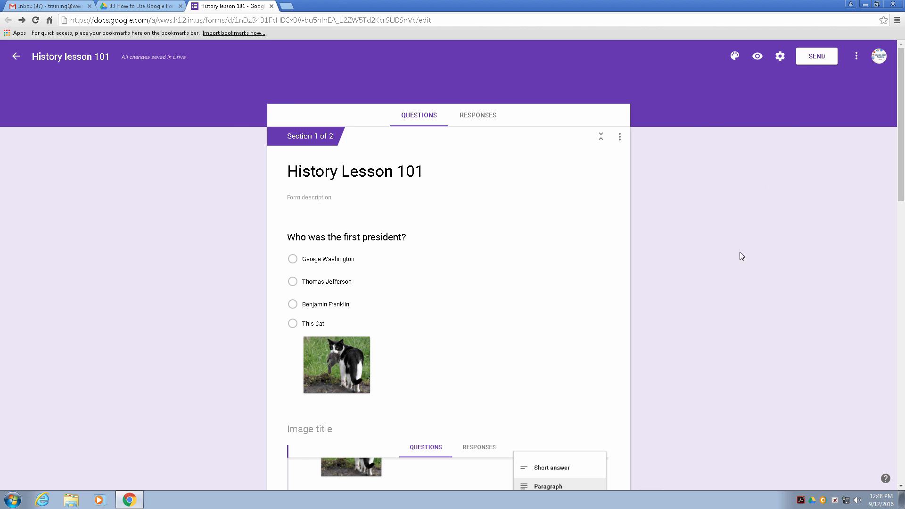
pyautogui.click(824, 61)
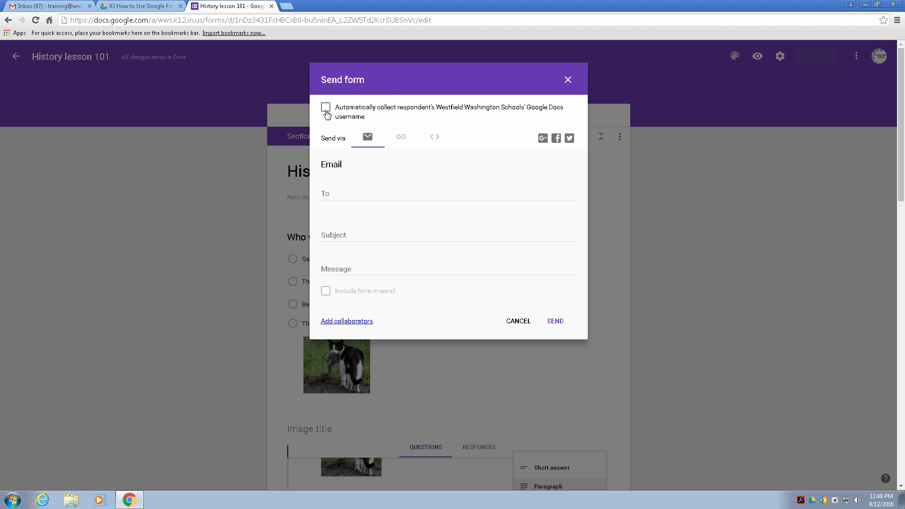
pyautogui.click(327, 111)
pyautogui.moveTo(339, 109); pyautogui.dragTo(394, 120)
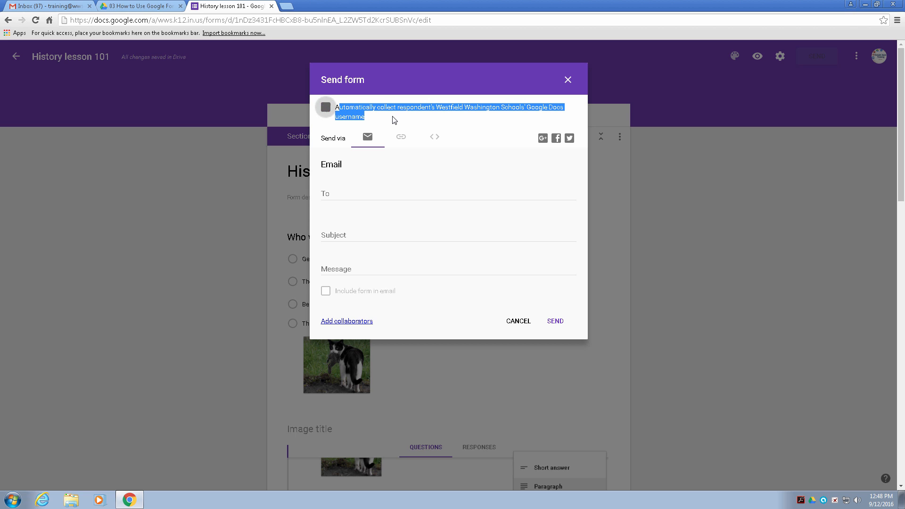
pyautogui.click(334, 113)
pyautogui.click(334, 112)
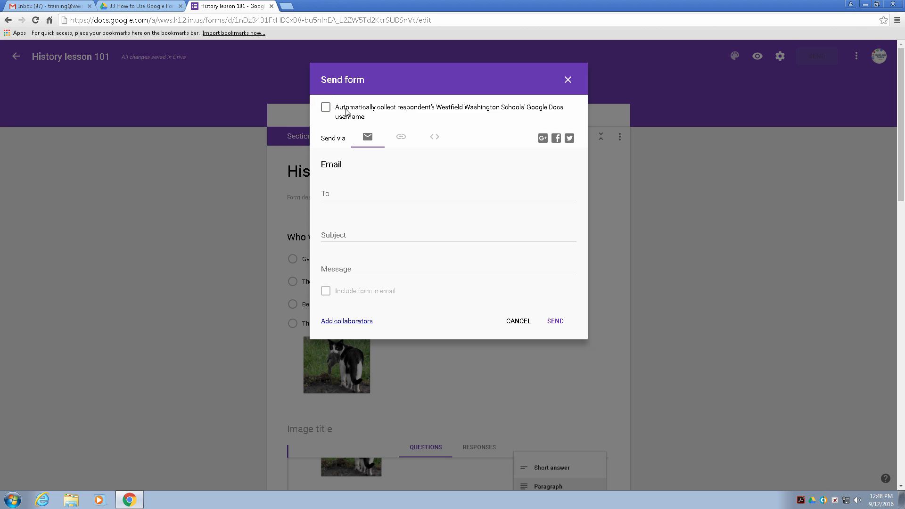
# Examine the email, link and embed HTML ways of sending the form, ending on the email option.
pyautogui.click(337, 198)
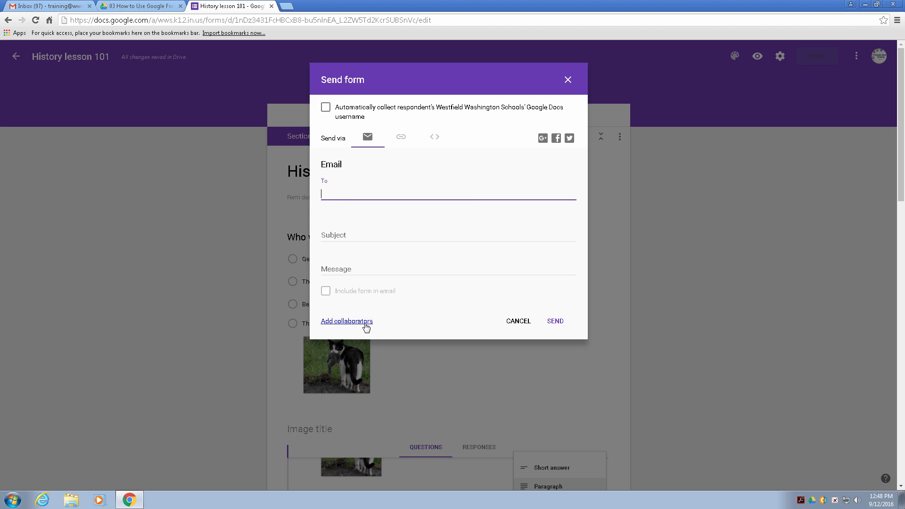
pyautogui.click(402, 137)
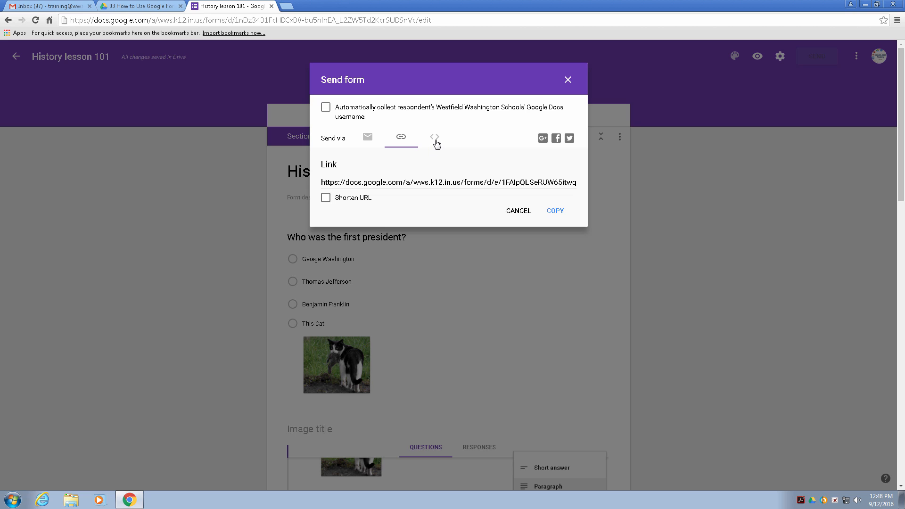
pyautogui.click(436, 140)
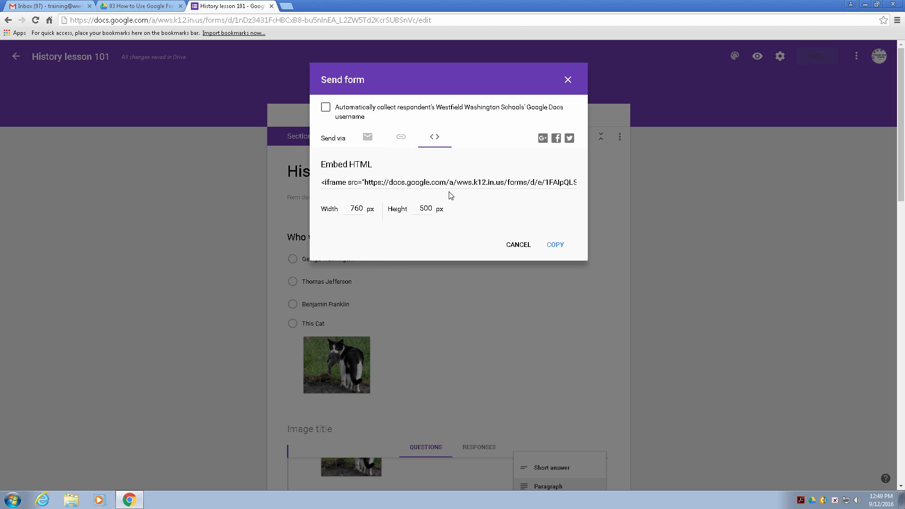
pyautogui.click(401, 140)
pyautogui.click(367, 139)
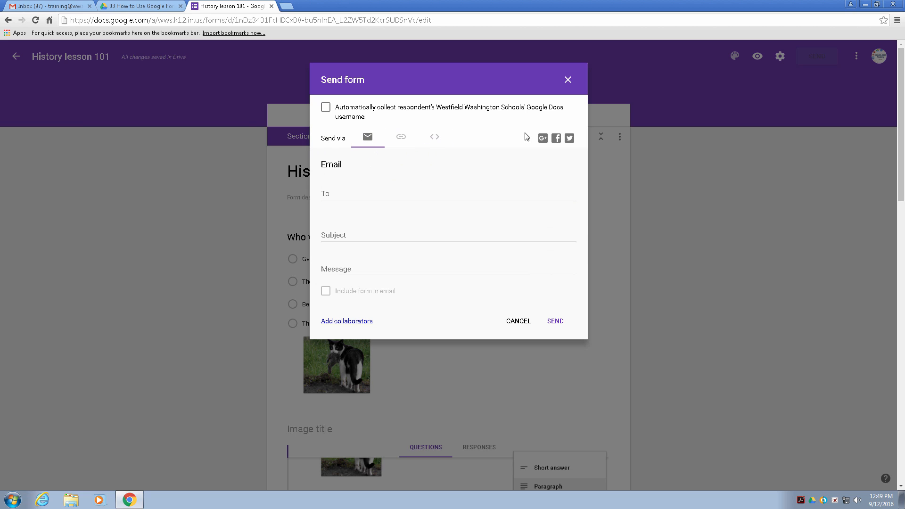